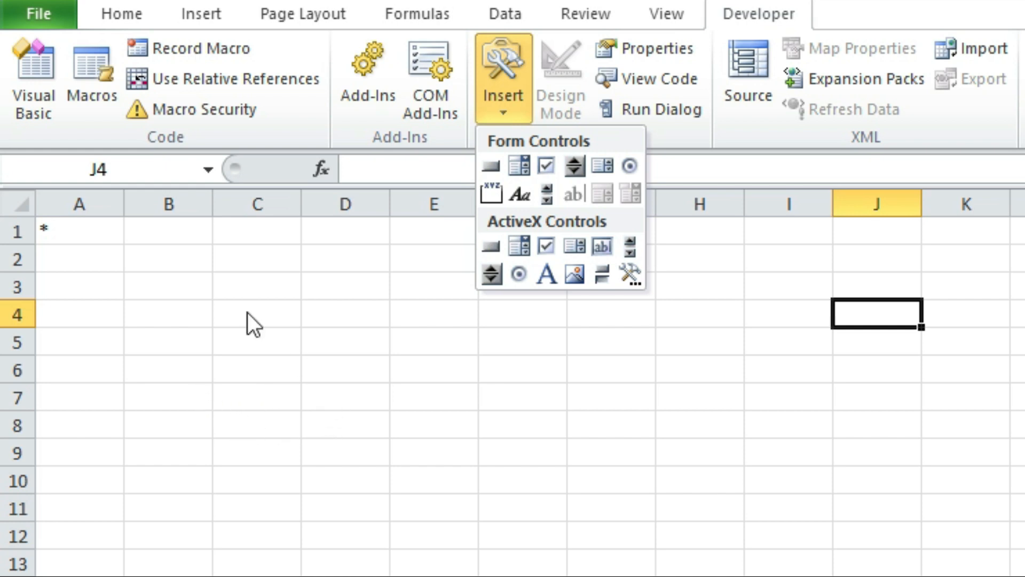
# Step: Insert a Form Controls button spanning about columns B to F, rows 4 to 8, assigned to the macro Button1_Click
pyautogui.click(489, 163)
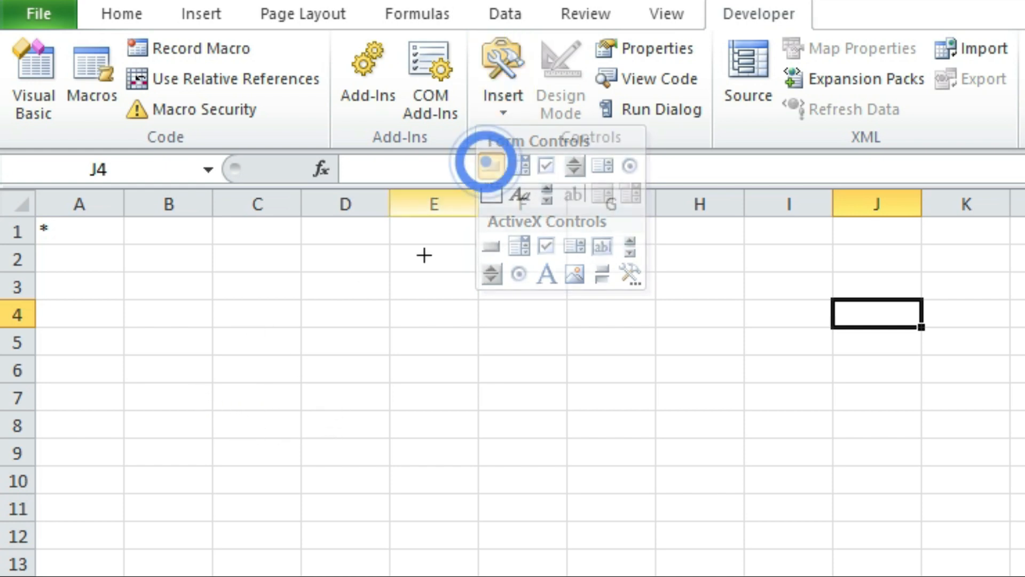
pyautogui.moveTo(208, 304); pyautogui.dragTo(576, 443)
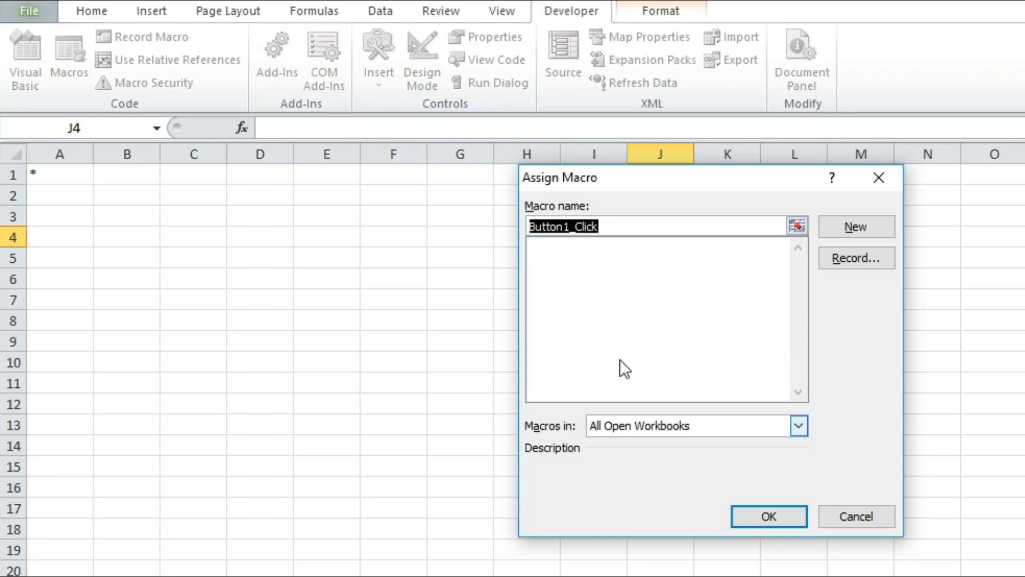
pyautogui.click(768, 516)
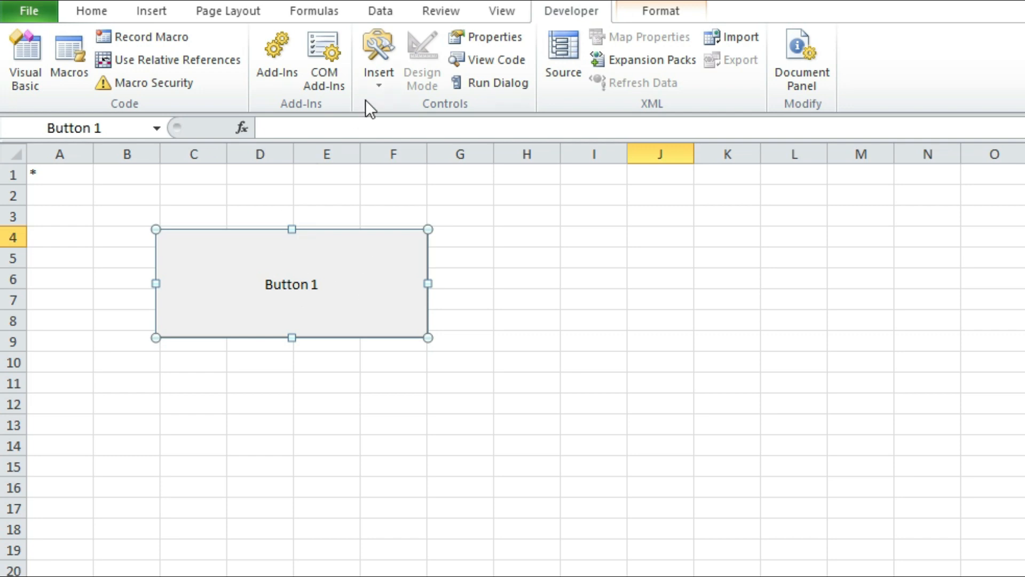
# Step: Insert an ActiveX command button beside the first one, spanning about columns H to M, rows 4 to 8, and shrink it slightly
pyautogui.click(376, 81)
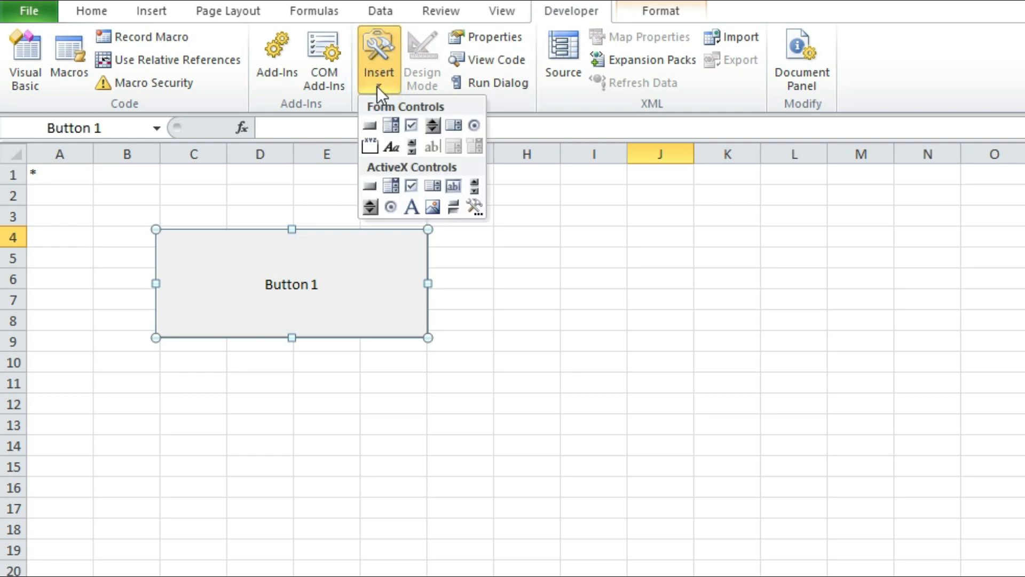
pyautogui.click(368, 187)
pyautogui.moveTo(507, 229)
pyautogui.mouseDown()
pyautogui.moveTo(726, 334)
pyautogui.moveTo(847, 357)
pyautogui.moveTo(854, 345)
pyautogui.mouseUp()
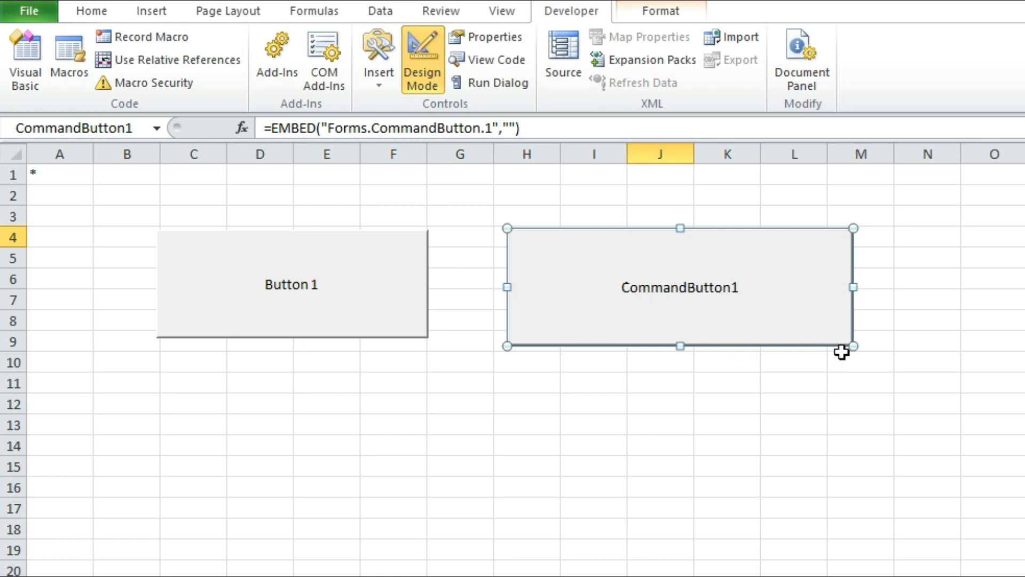
pyautogui.moveTo(853, 348); pyautogui.dragTo(838, 338)
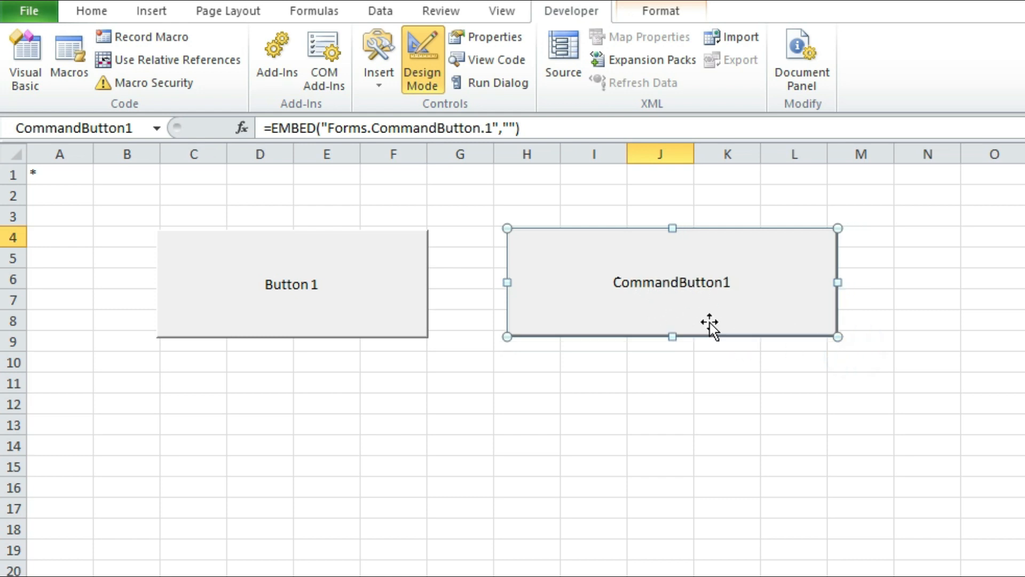
# Step: Test how the form button and the ActiveX button respond when activated, dismissing any alerts
pyautogui.click(322, 285)
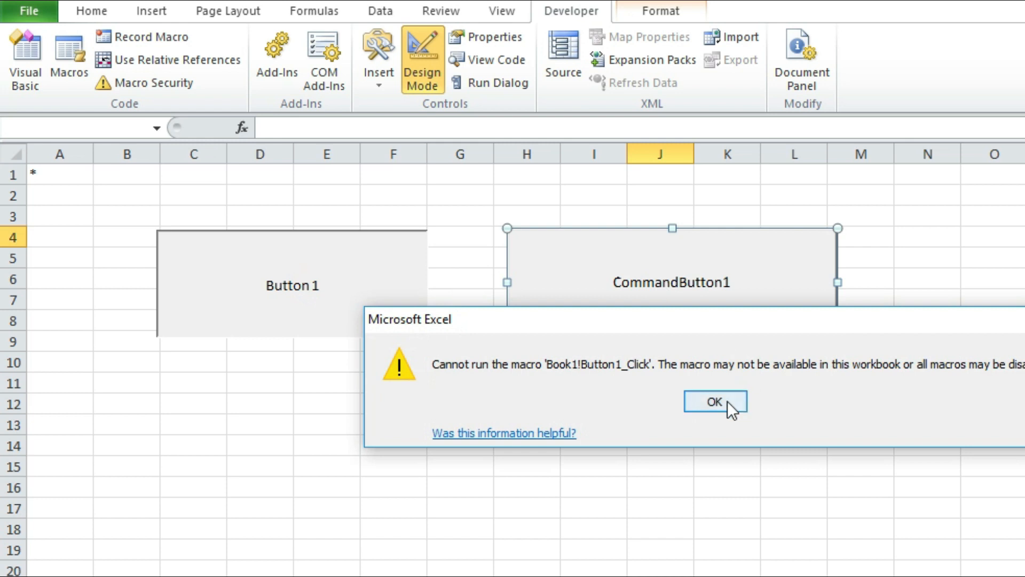
pyautogui.click(726, 400)
pyautogui.click(673, 313)
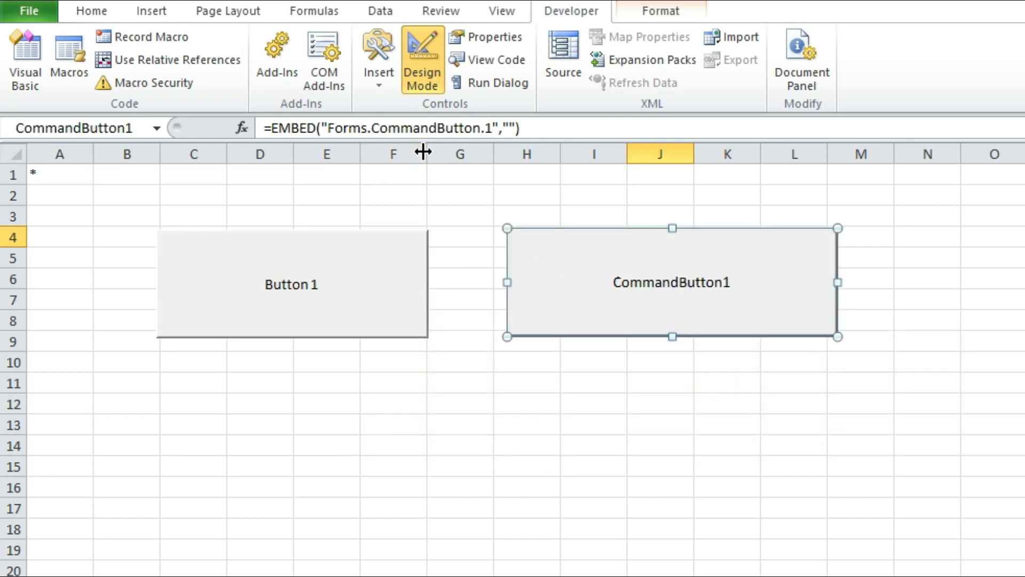
pyautogui.click(336, 275)
pyautogui.click(702, 398)
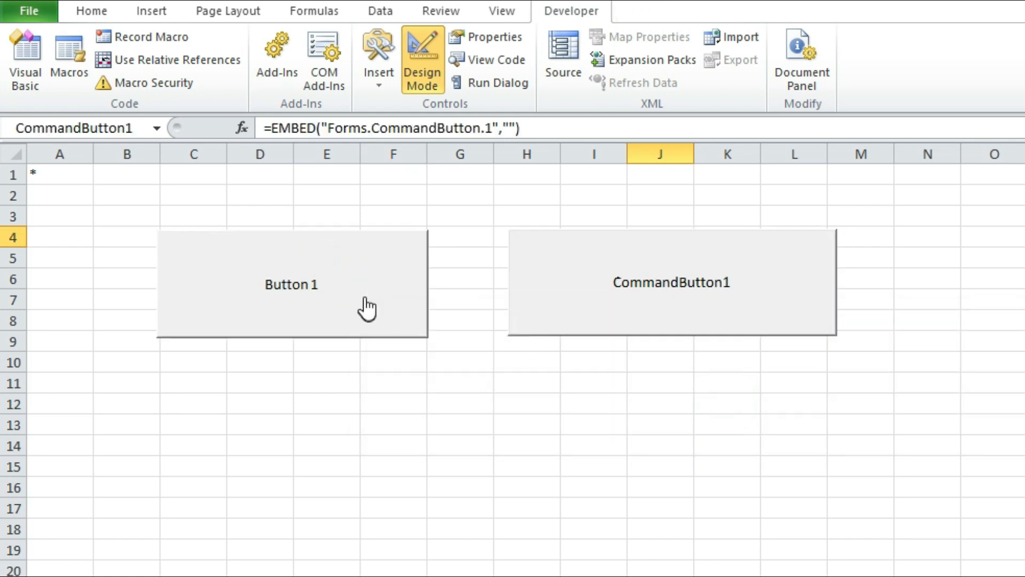
# Step: Clear the default label text of the form button
pyautogui.rightClick(361, 283)
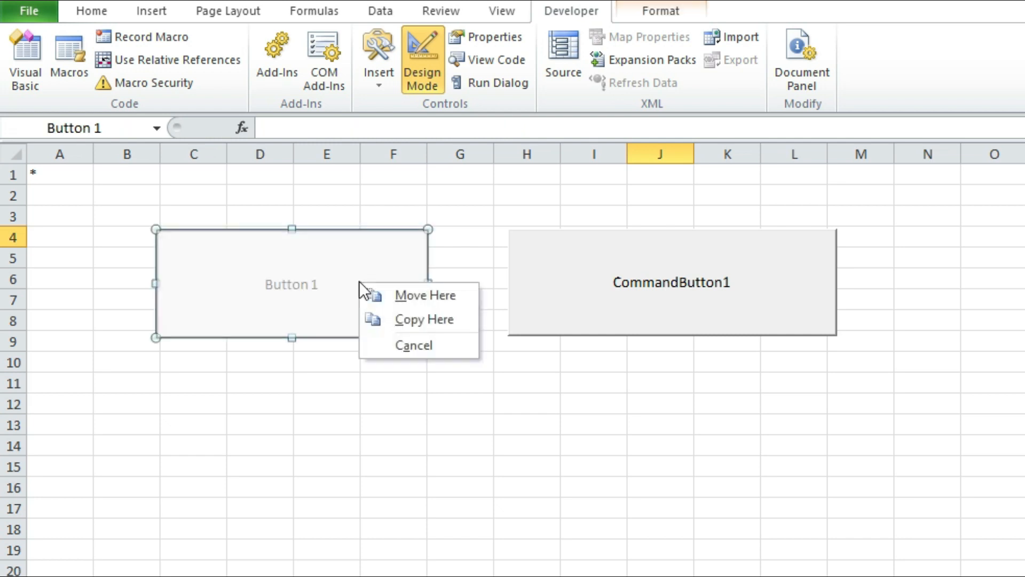
pyautogui.rightClick(315, 286)
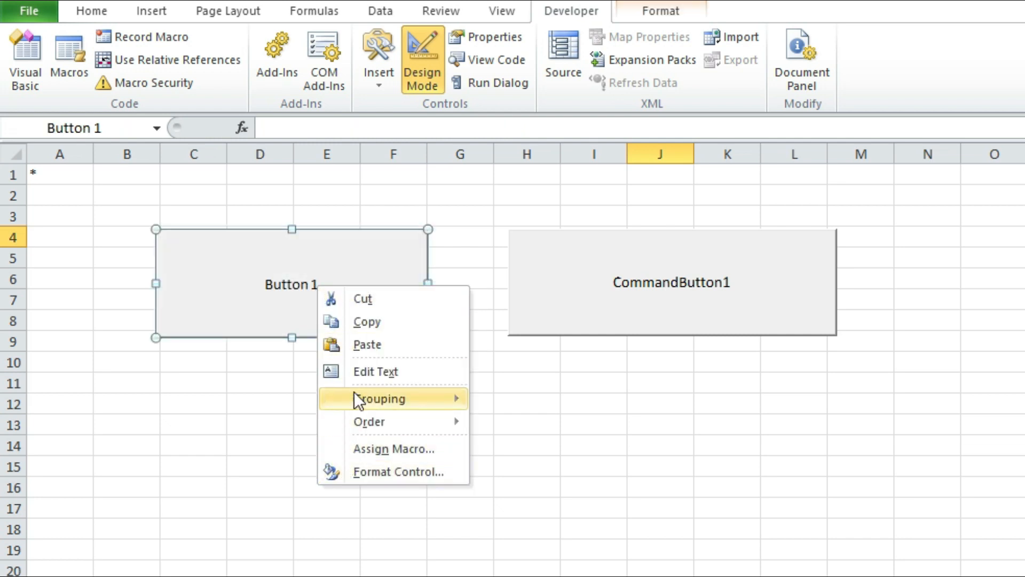
pyautogui.click(377, 372)
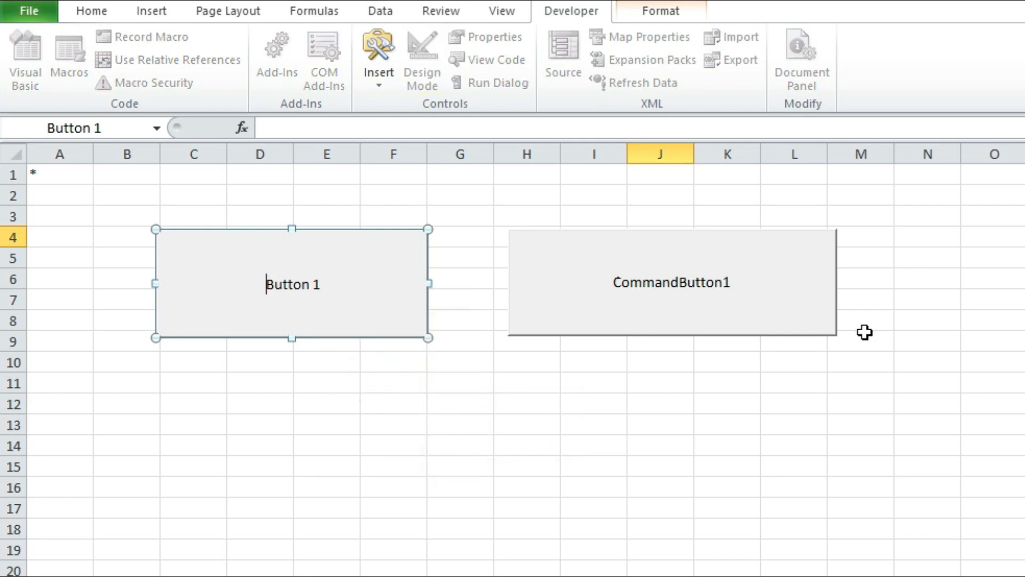
pyautogui.press('Delete')
pyautogui.press('Delete')
pyautogui.press('Delete')
pyautogui.press('Delete')
pyautogui.press('Delete')
pyautogui.press('Delete')
pyautogui.press('Delete')
pyautogui.press('Delete')
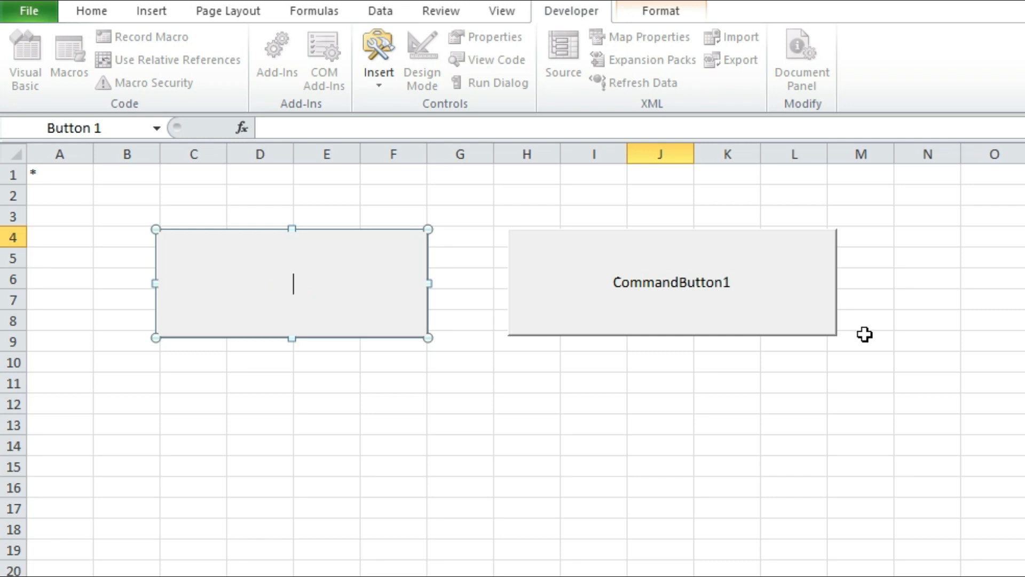
pyautogui.click(865, 334)
pyautogui.write('VB')
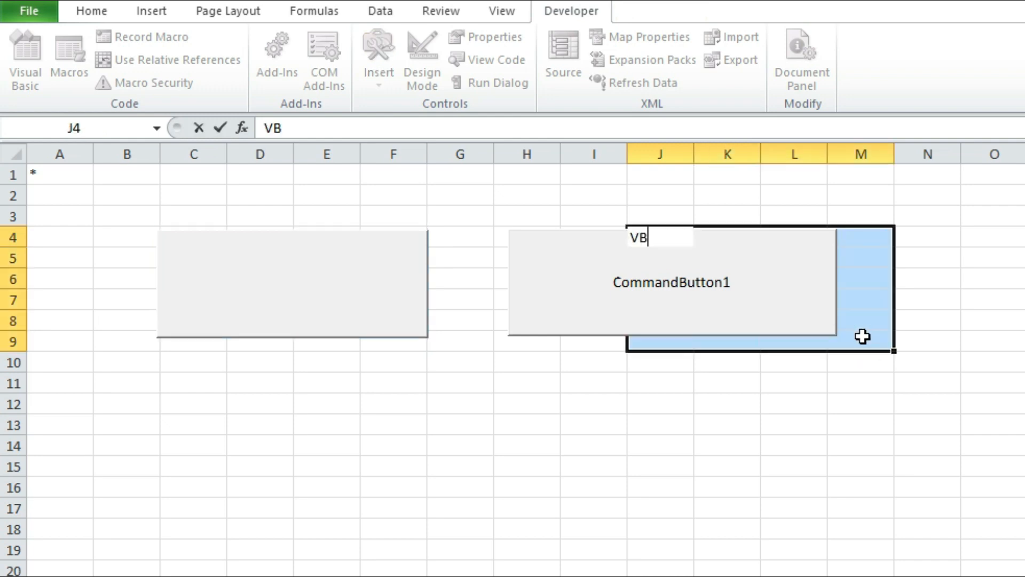
pyautogui.click(260, 267)
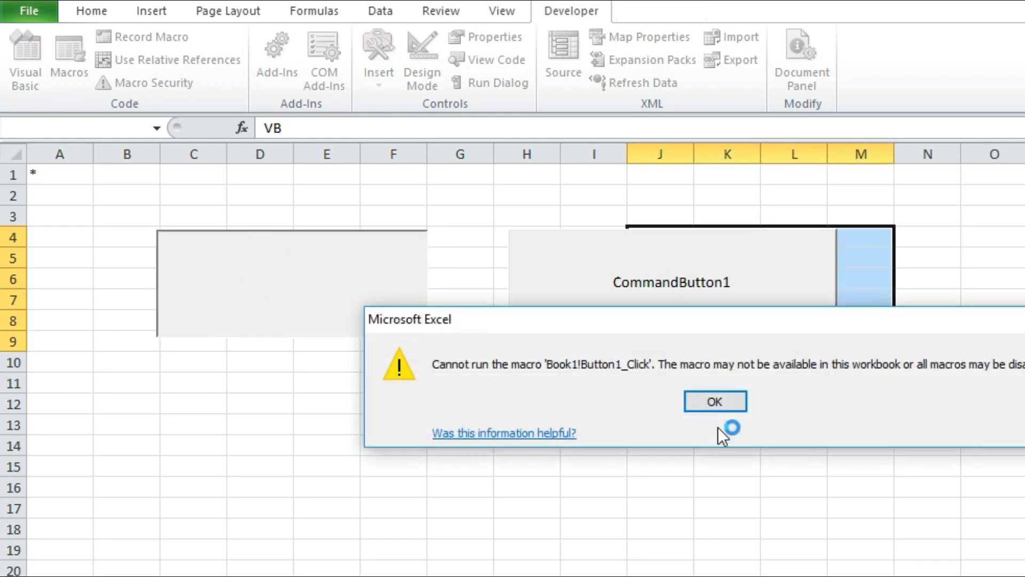
pyautogui.click(726, 402)
# Step: Label the form button "vba button"
pyautogui.rightClick(331, 282)
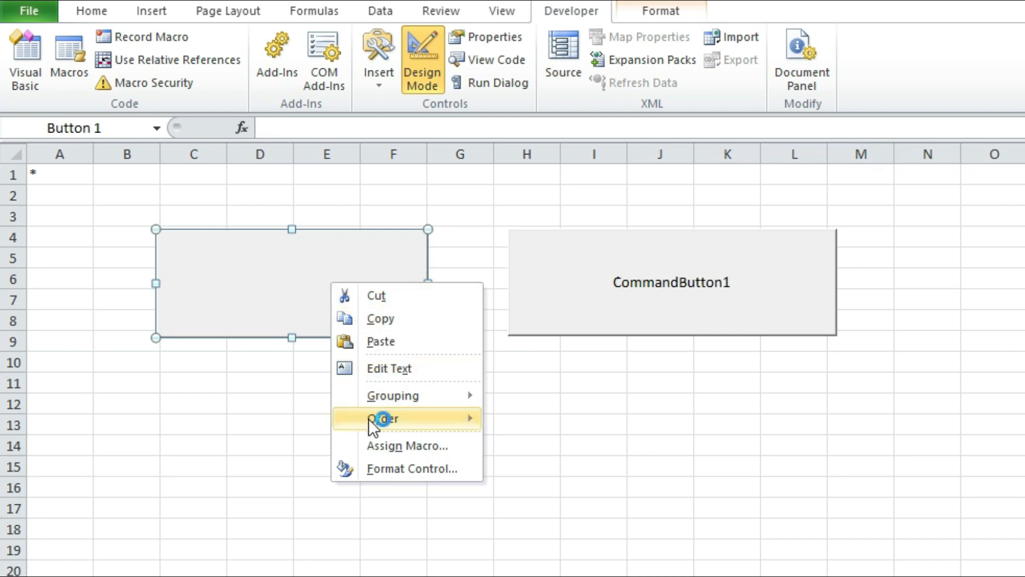
pyautogui.click(392, 368)
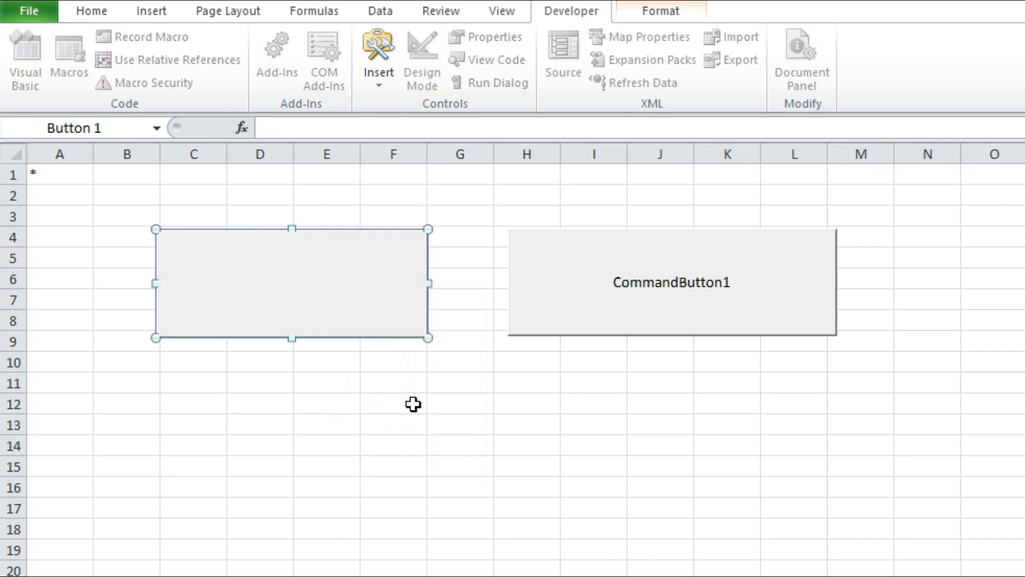
pyautogui.write('vba butto')
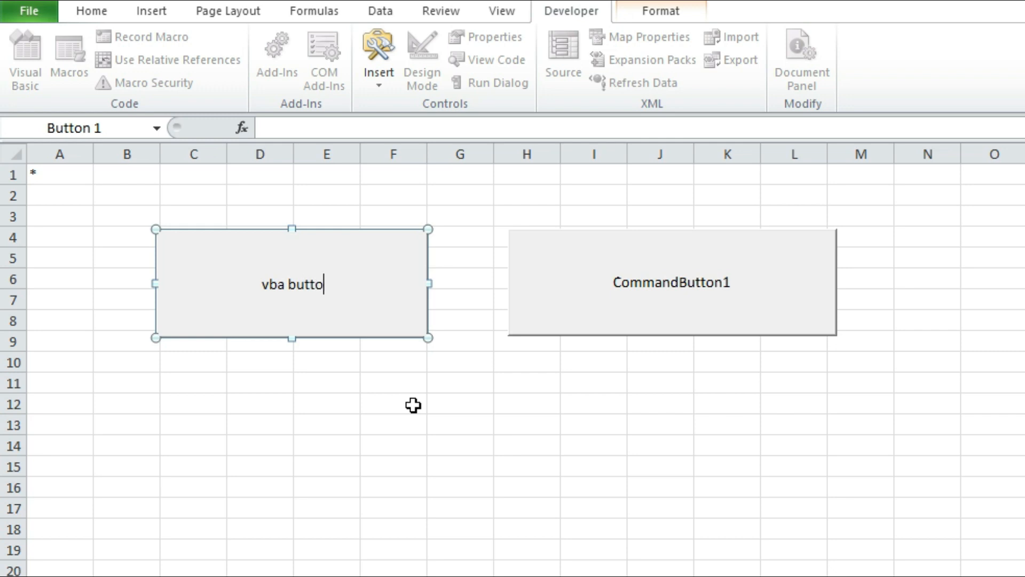
pyautogui.write('n')
pyautogui.press('Return')
pyautogui.press('BackSpace')
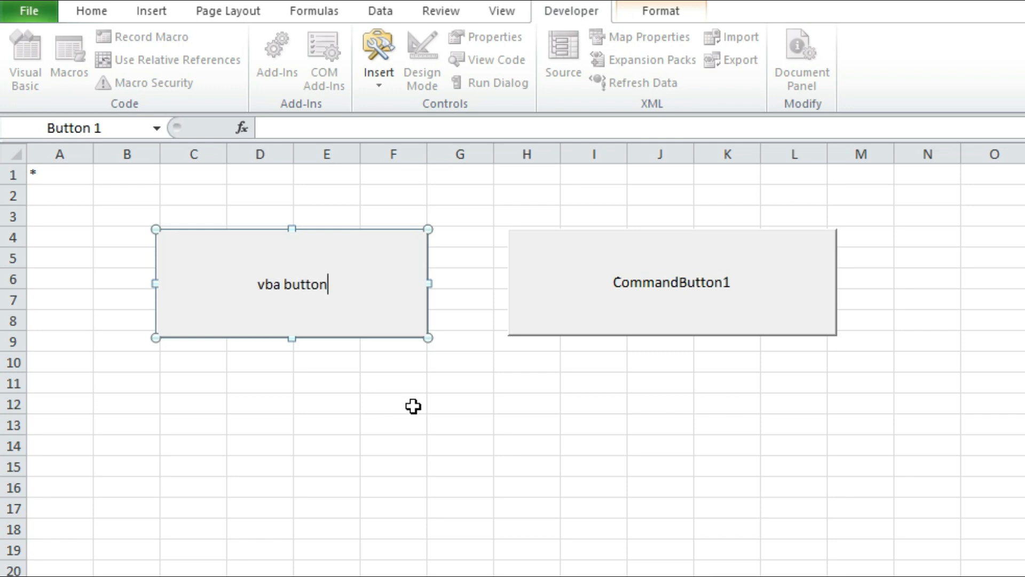
pyautogui.click(516, 438)
# Step: Open the ActiveX button's properties, place the Properties window beside the buttons and widen it to show full values
pyautogui.click(624, 261)
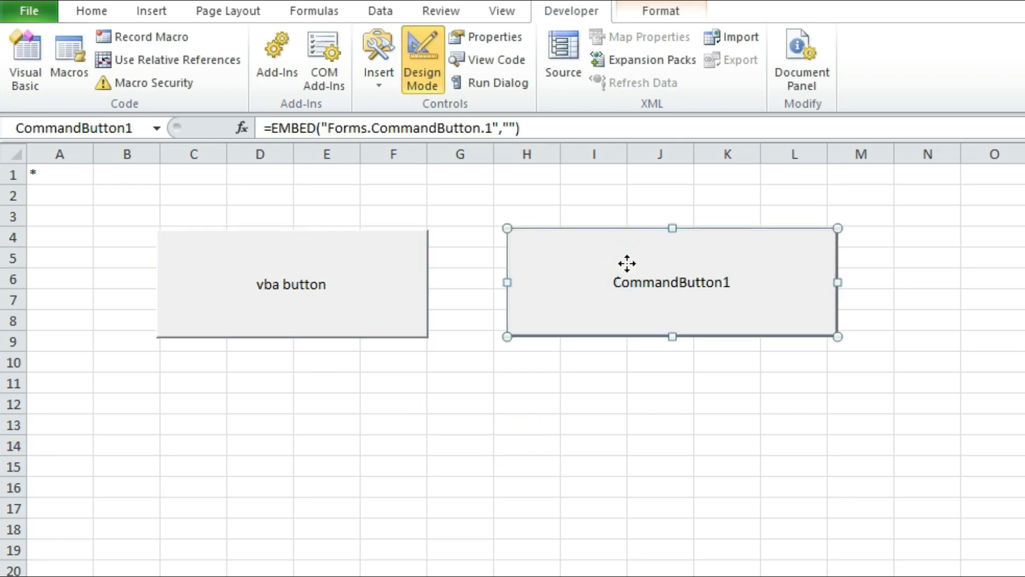
pyautogui.rightClick(635, 264)
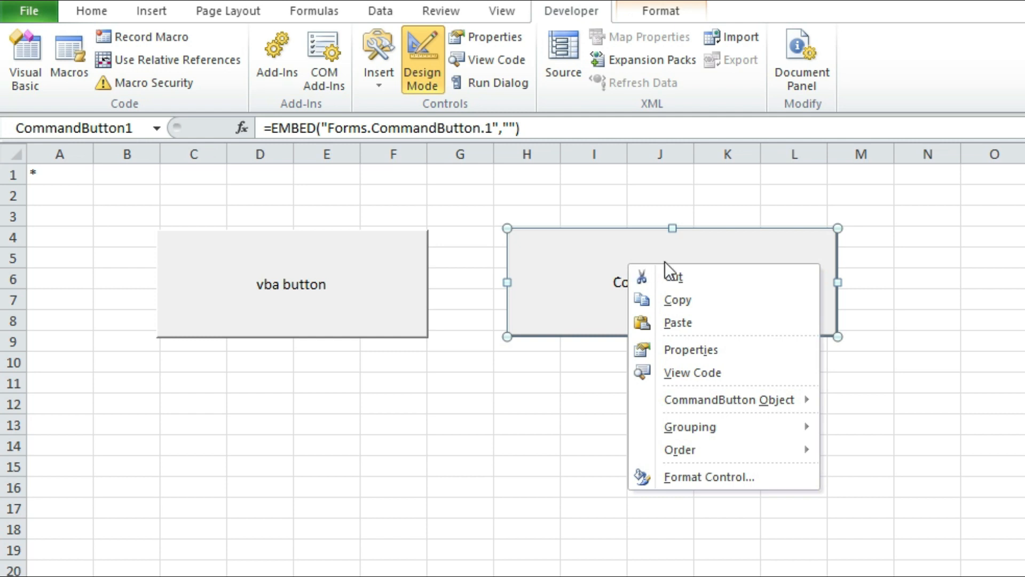
pyautogui.click(684, 351)
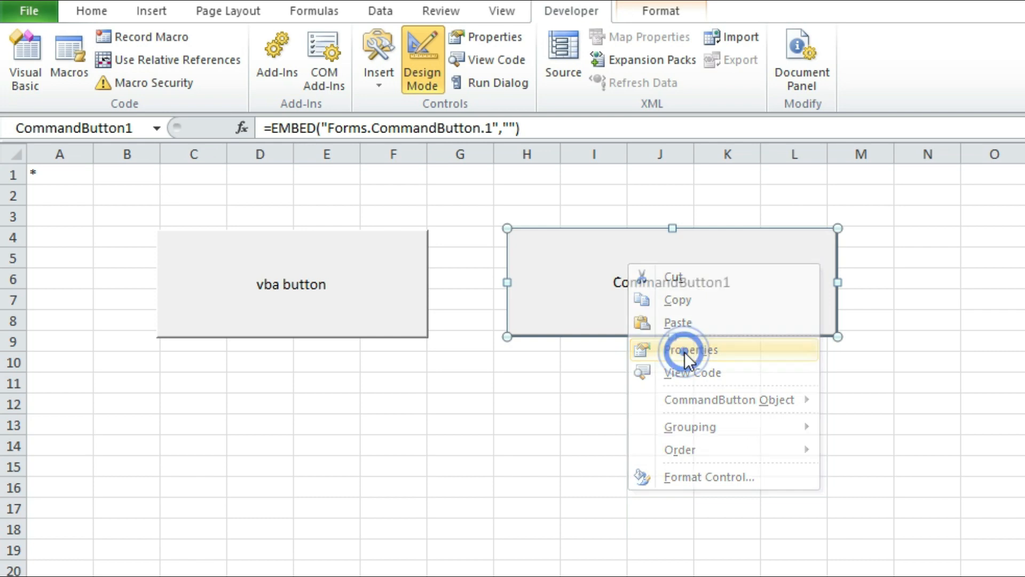
pyautogui.moveTo(41, 25); pyautogui.dragTo(809, 63)
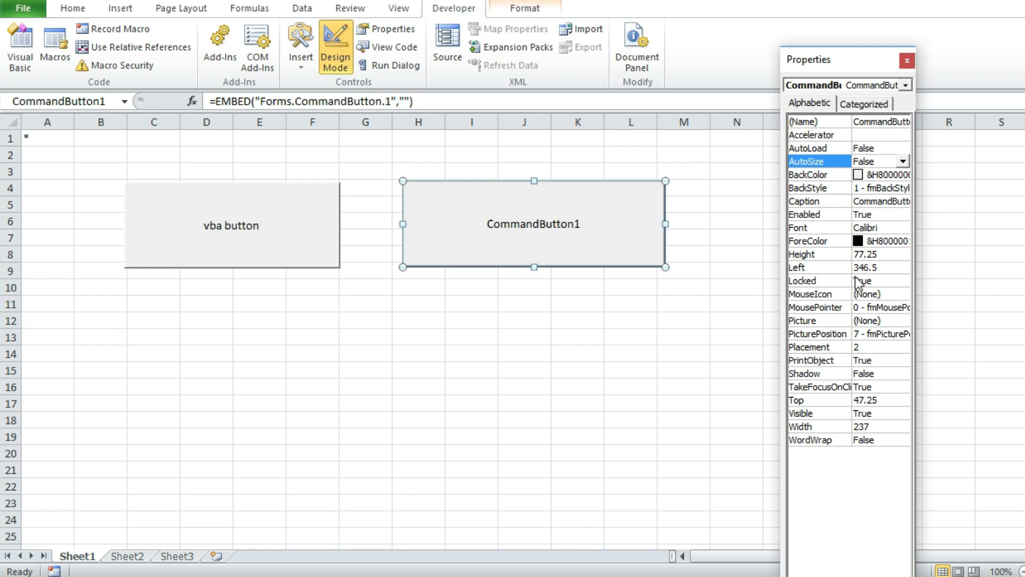
pyautogui.moveTo(912, 253); pyautogui.dragTo(1022, 253)
# Step: Set the ActiveX button's caption to "ActiveX Button"
pyautogui.click(931, 201)
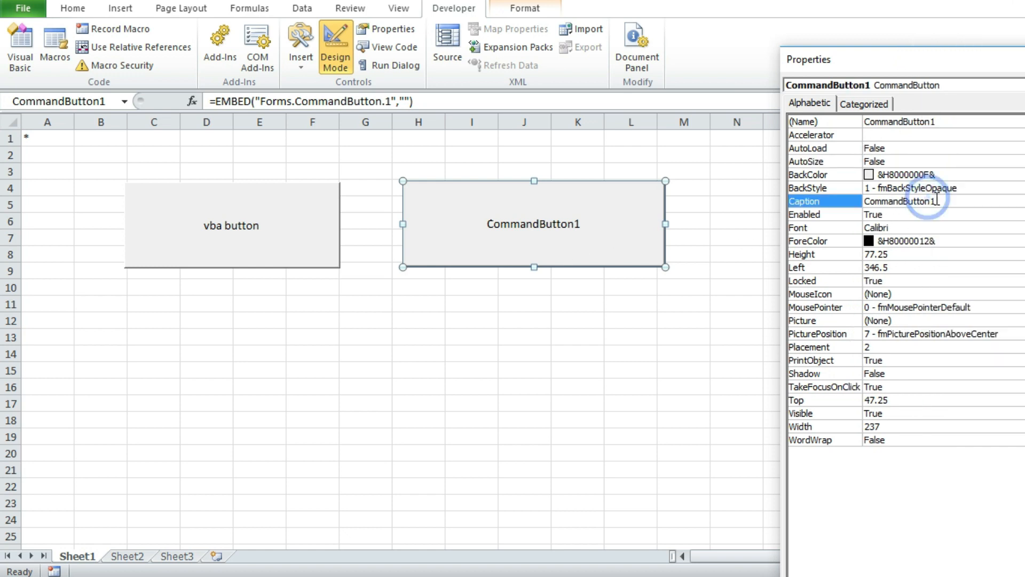
pyautogui.press('BackSpace')
pyautogui.press('BackSpace')
pyautogui.press('BackSpace')
pyautogui.press('BackSpace')
pyautogui.press('BackSpace')
pyautogui.press('BackSpace')
pyautogui.press('BackSpace')
pyautogui.press('BackSpace')
pyautogui.press('BackSpace')
pyautogui.press('BackSpace')
pyautogui.press('BackSpace')
pyautogui.press('BackSpace')
pyautogui.press('BackSpace')
pyautogui.press('BackSpace')
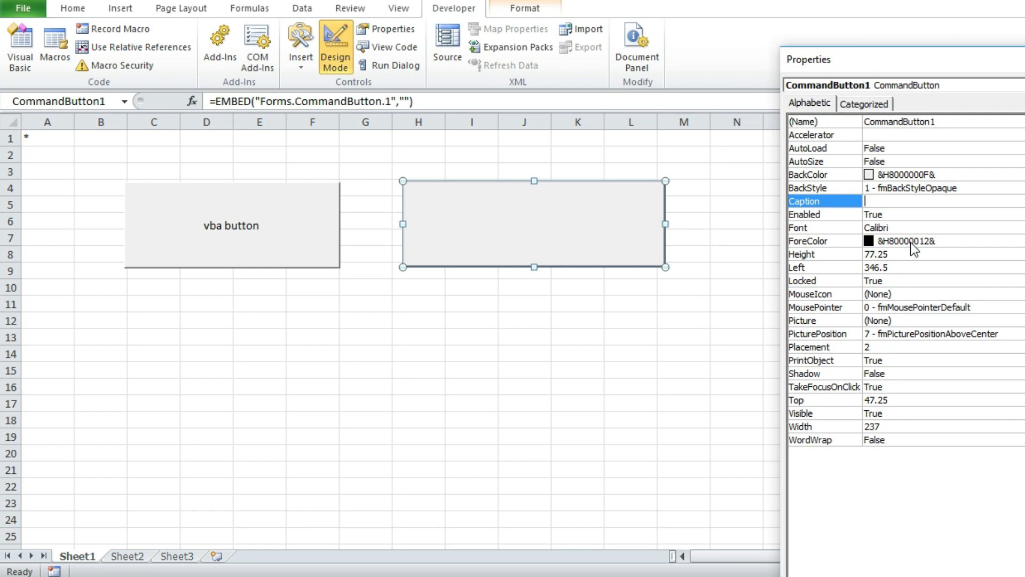
pyautogui.write('ActiveX Butto')
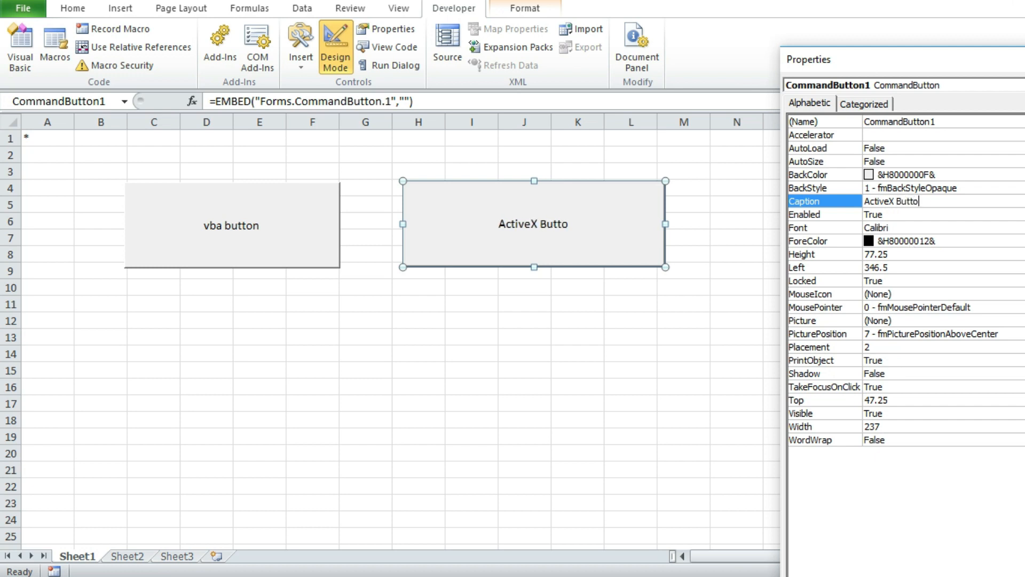
pyautogui.write('n')
pyautogui.click(648, 343)
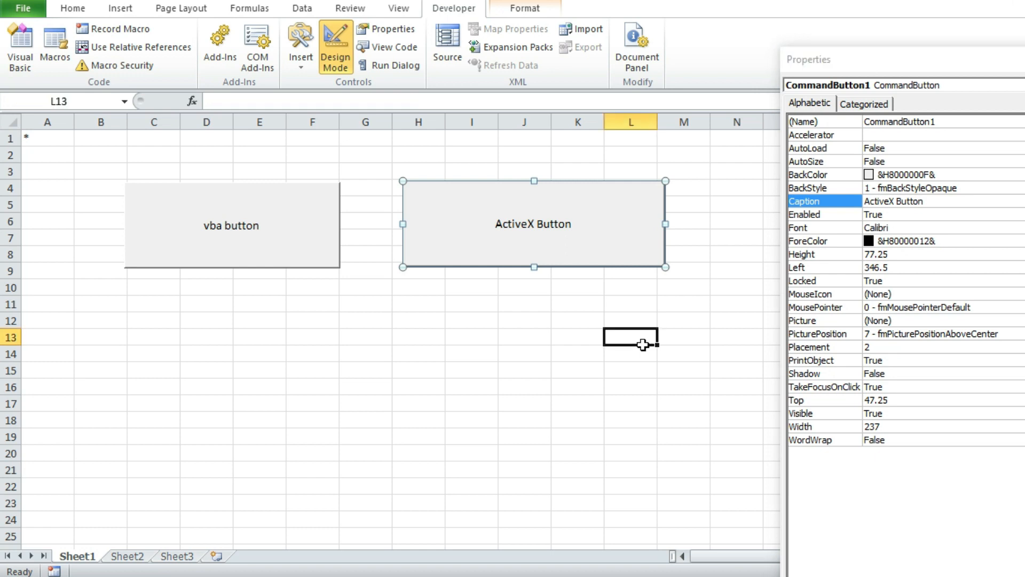
# Step: Select the ActiveX button, and try running the macro behind the vba button
pyautogui.click(426, 243)
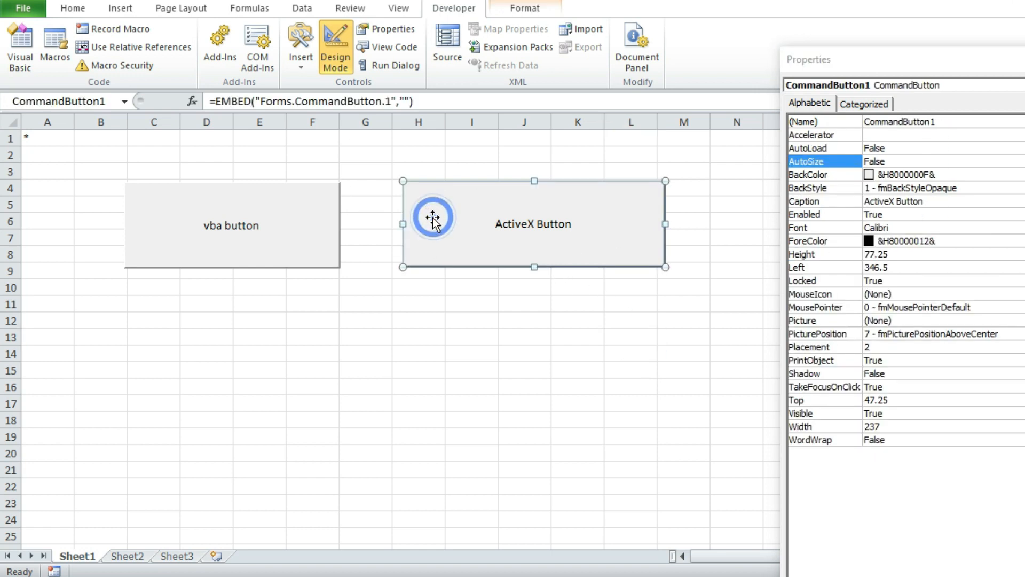
pyautogui.click(286, 223)
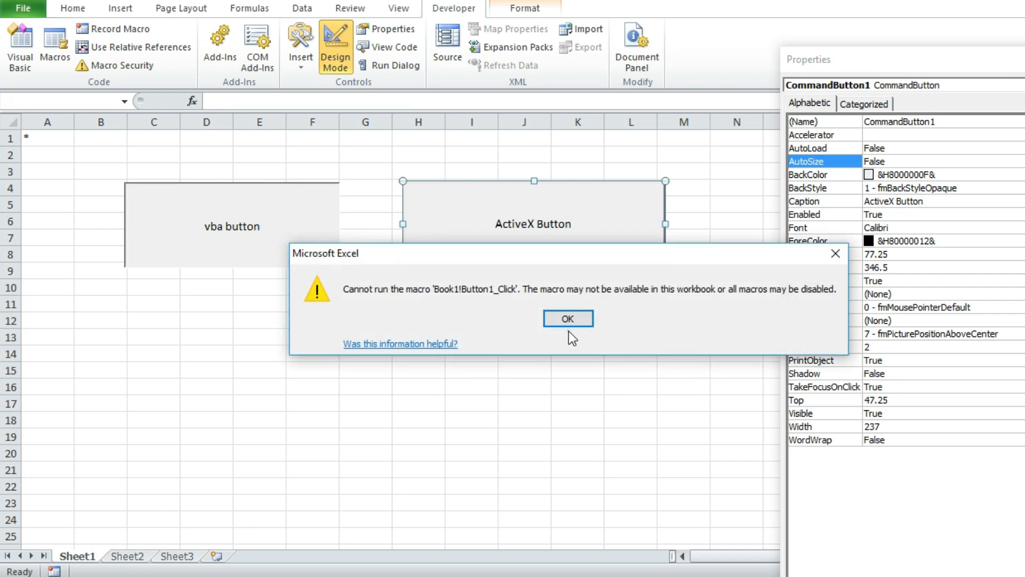
pyautogui.click(567, 317)
# Step: Review the macro assignment of the vba button and close it without changes
pyautogui.keyDown('ctrl'); pyautogui.click(242, 240); pyautogui.keyUp('ctrl')
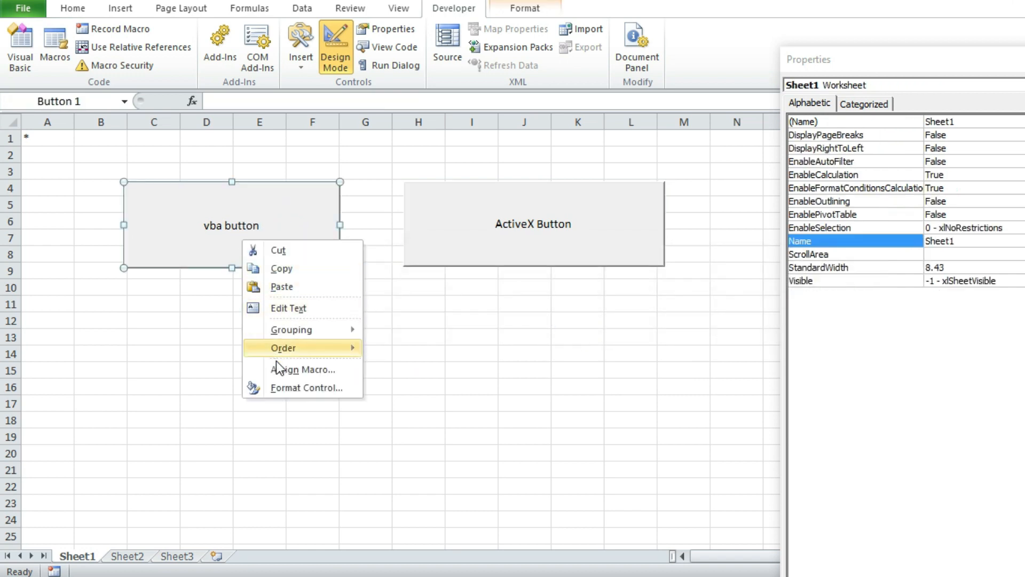
pyautogui.click(279, 375)
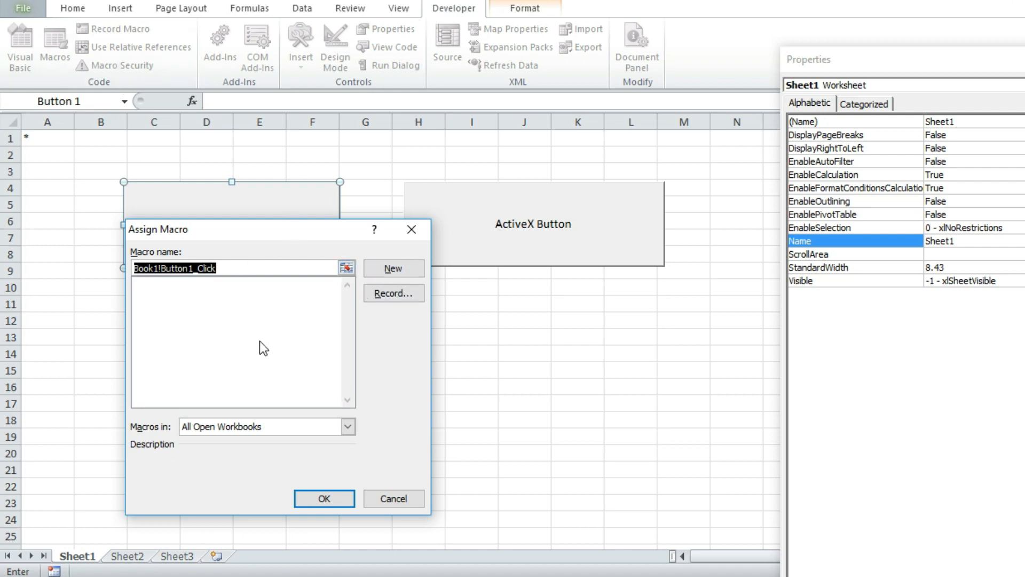
pyautogui.click(411, 229)
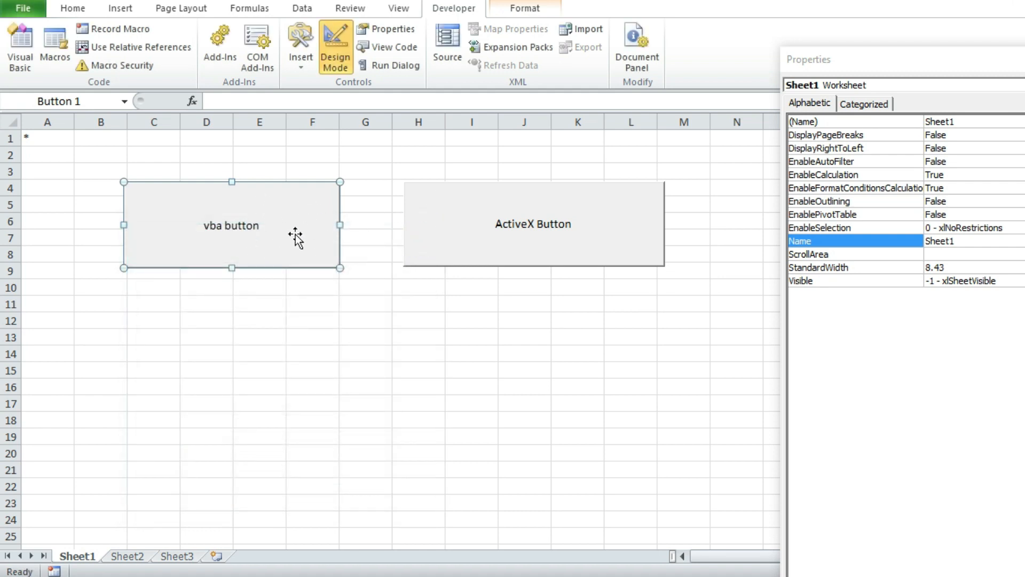
# Step: Open the event code of the ActiveX button, and view the controls available for insertion
pyautogui.click(492, 239)
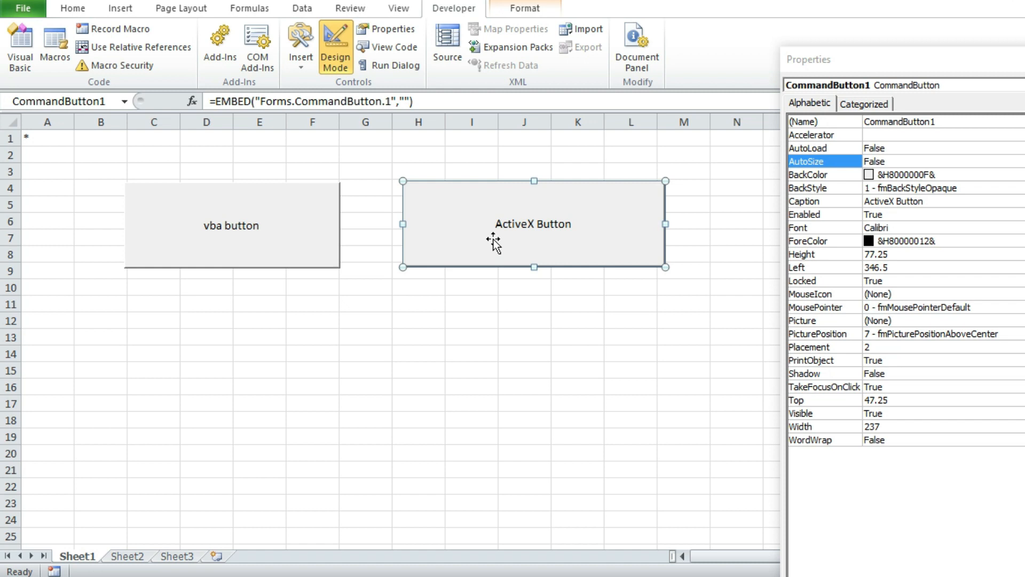
pyautogui.doubleClick(493, 239)
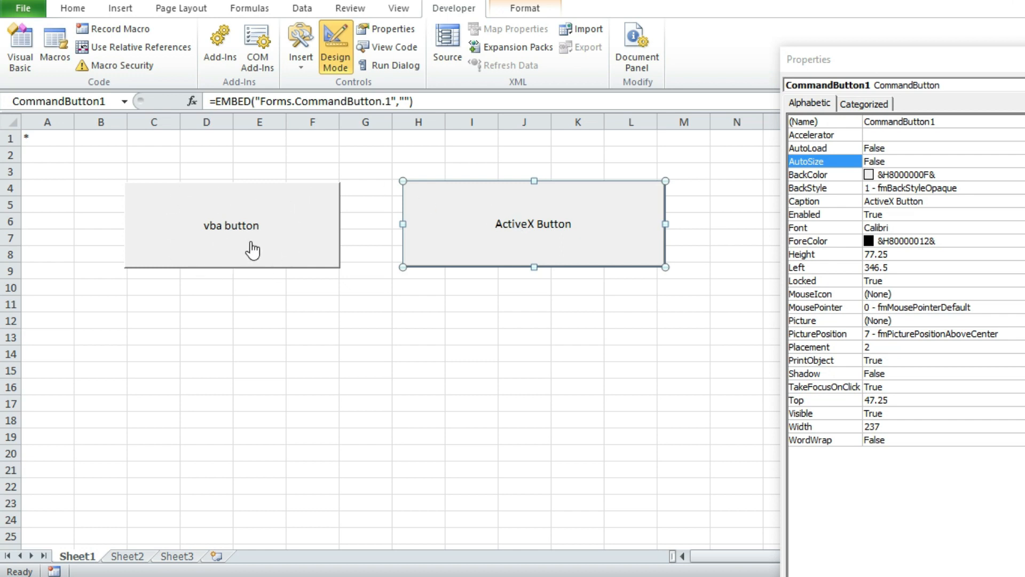
pyautogui.click(286, 67)
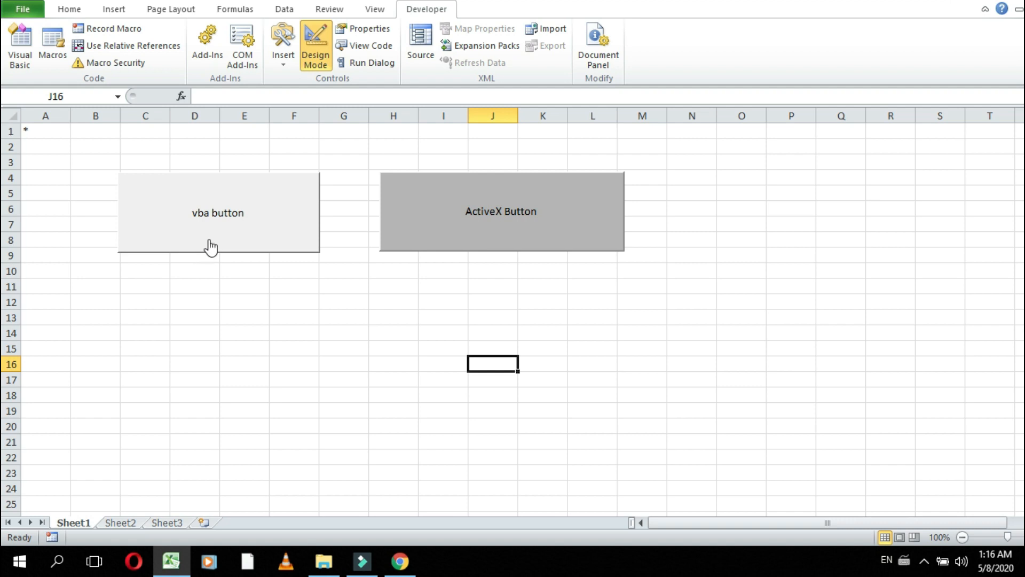
# Step: Review the vba button's font, alignment, size, protection, object positioning and alternative text format settings, and close them without changes
pyautogui.rightClick(211, 223)
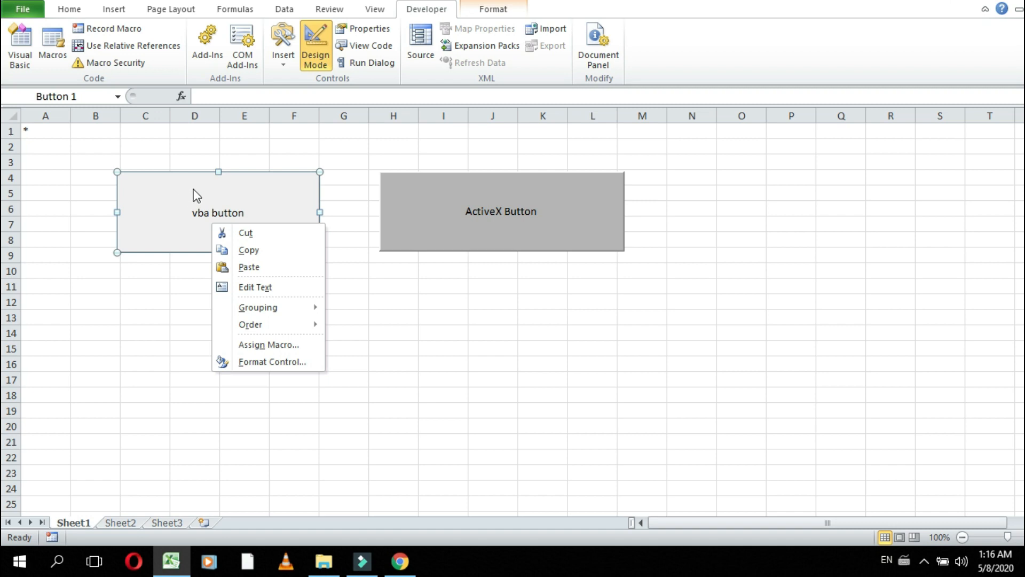
pyautogui.click(243, 363)
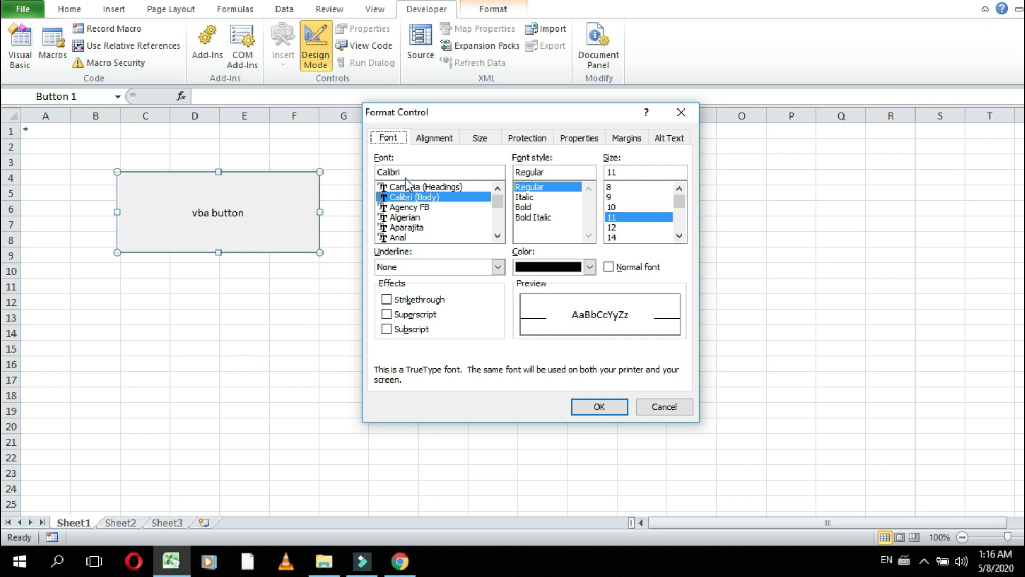
pyautogui.moveTo(421, 113); pyautogui.dragTo(194, 131)
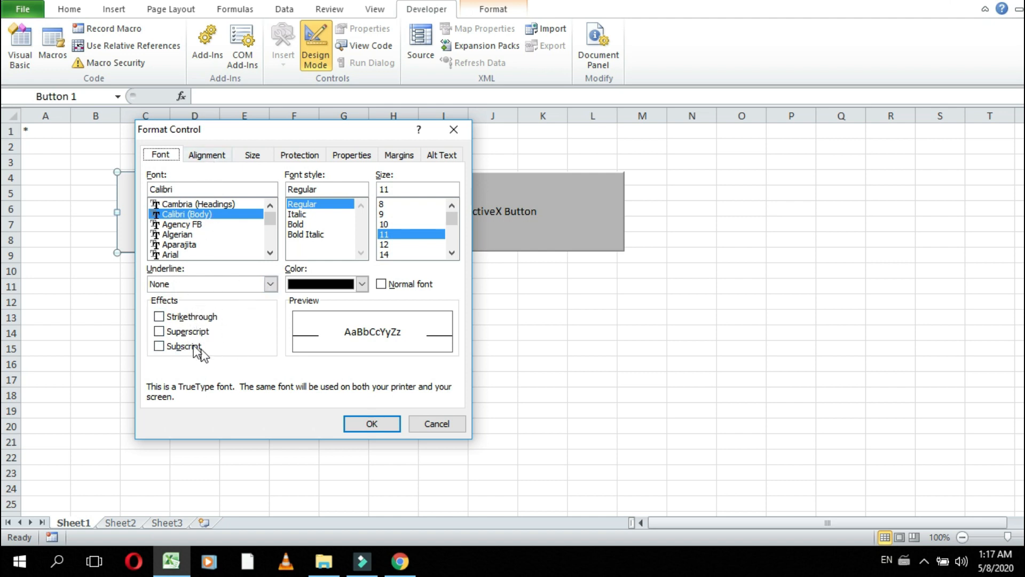
pyautogui.click(215, 155)
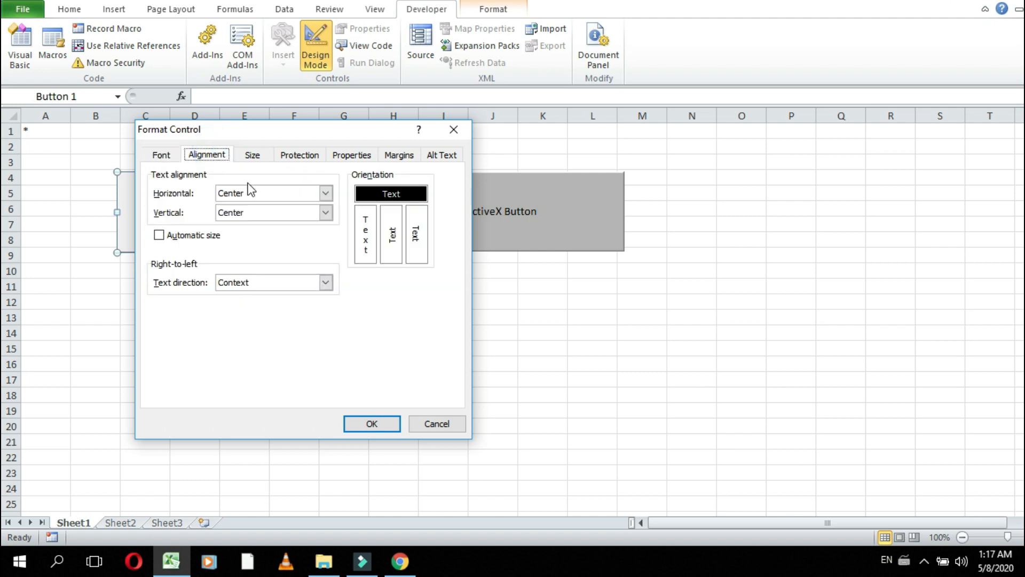
pyautogui.click(252, 156)
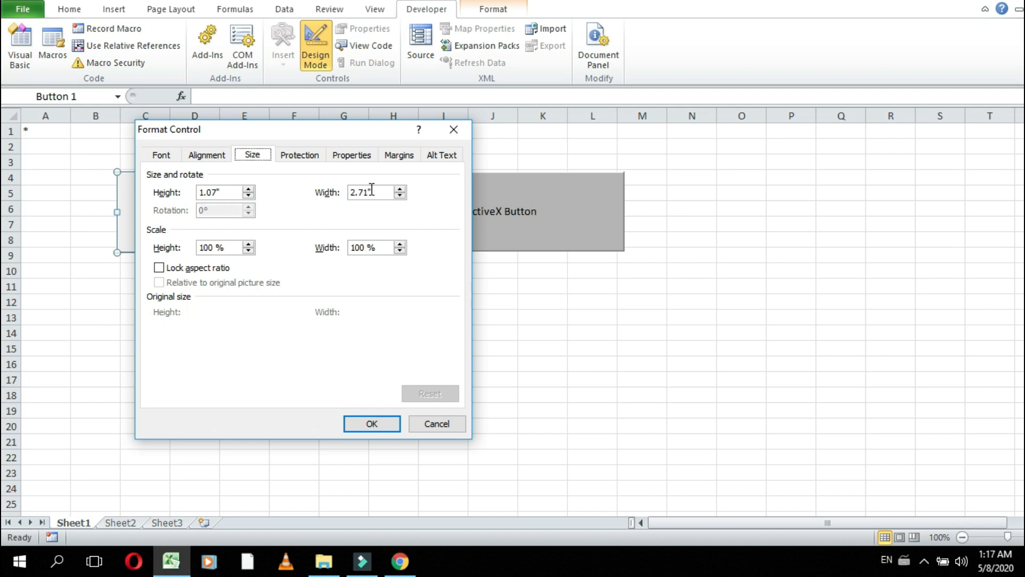
pyautogui.click(311, 156)
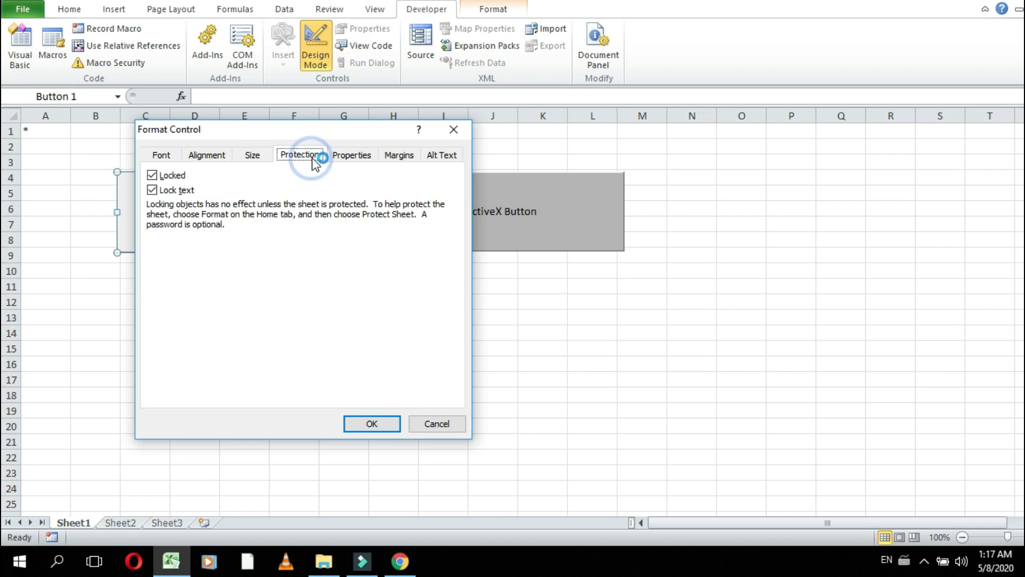
pyautogui.click(361, 155)
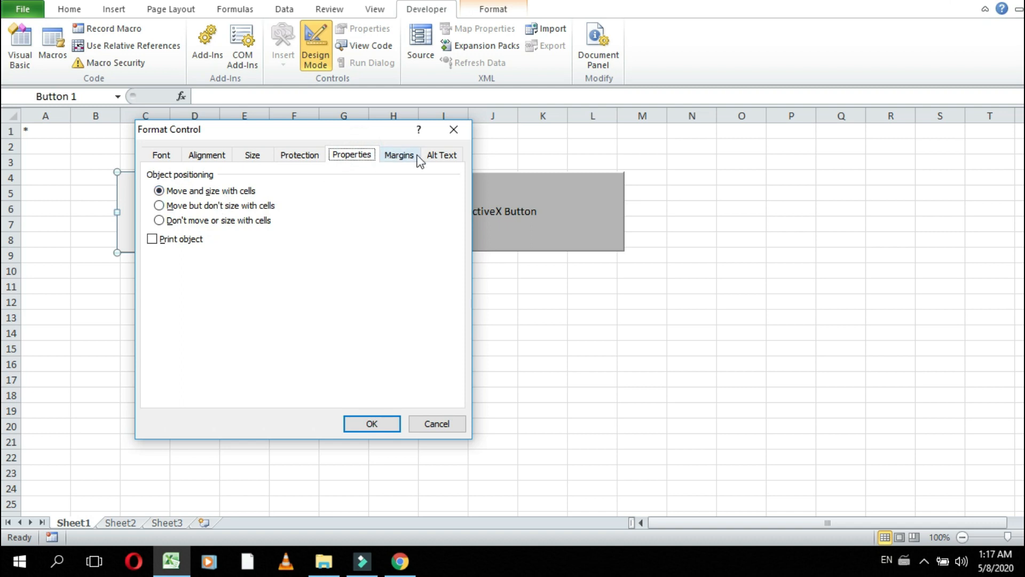
pyautogui.click(450, 156)
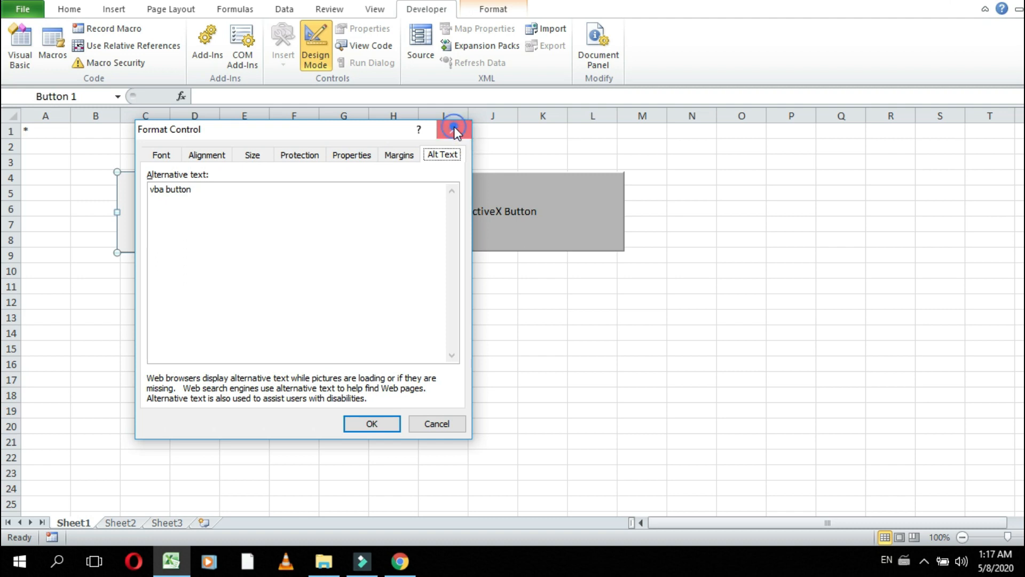
pyautogui.click(454, 131)
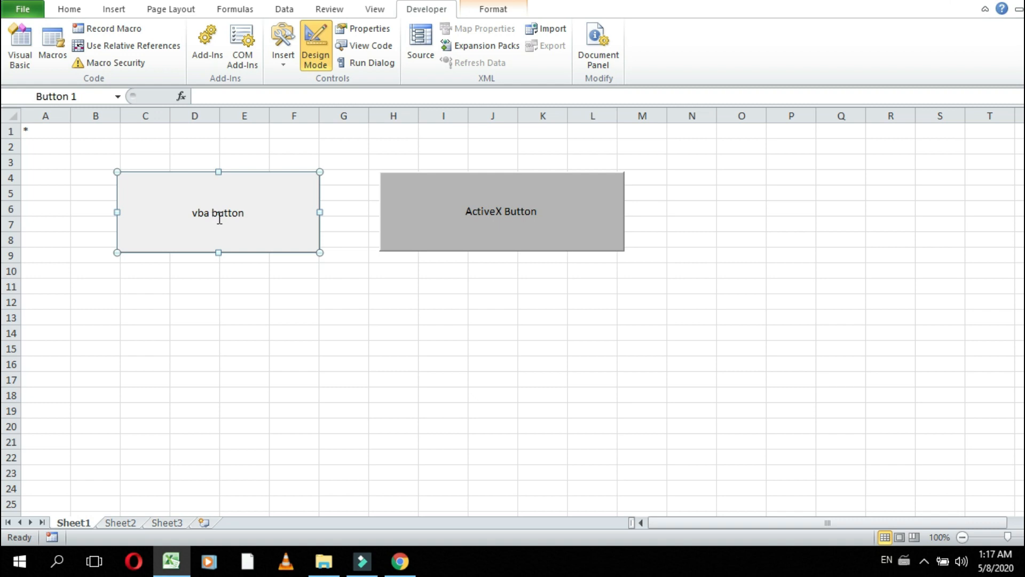
# Step: Review the ActiveX button's size, protection, object positioning and alternative text format settings, and close them without changes
pyautogui.rightClick(424, 211)
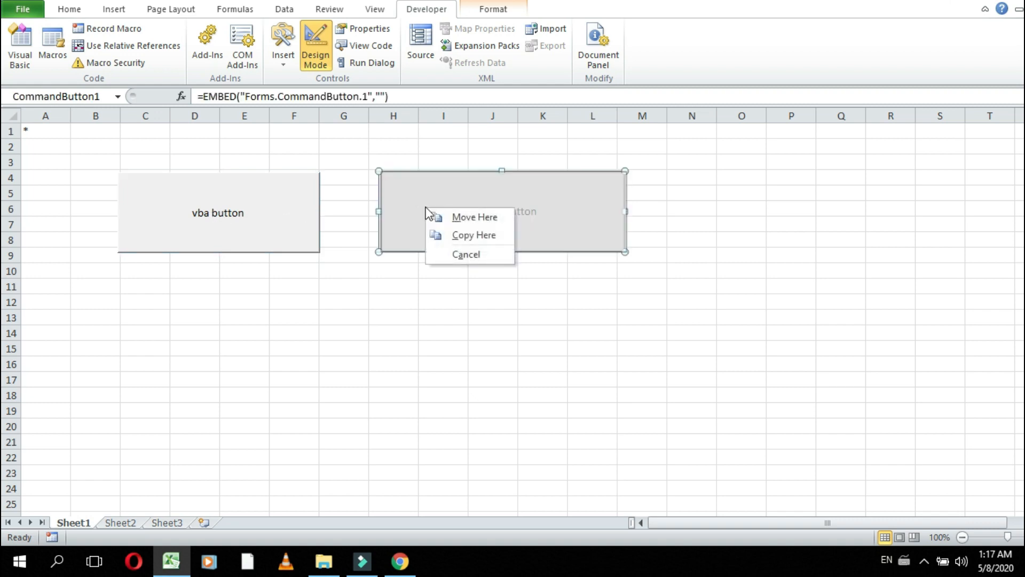
pyautogui.rightClick(399, 207)
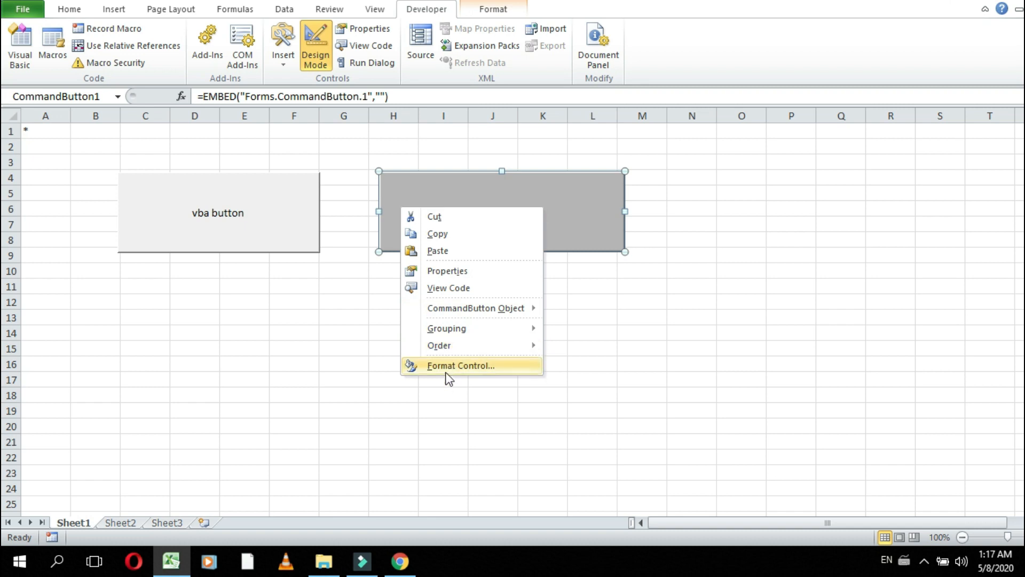
pyautogui.click(332, 232)
pyautogui.rightClick(418, 228)
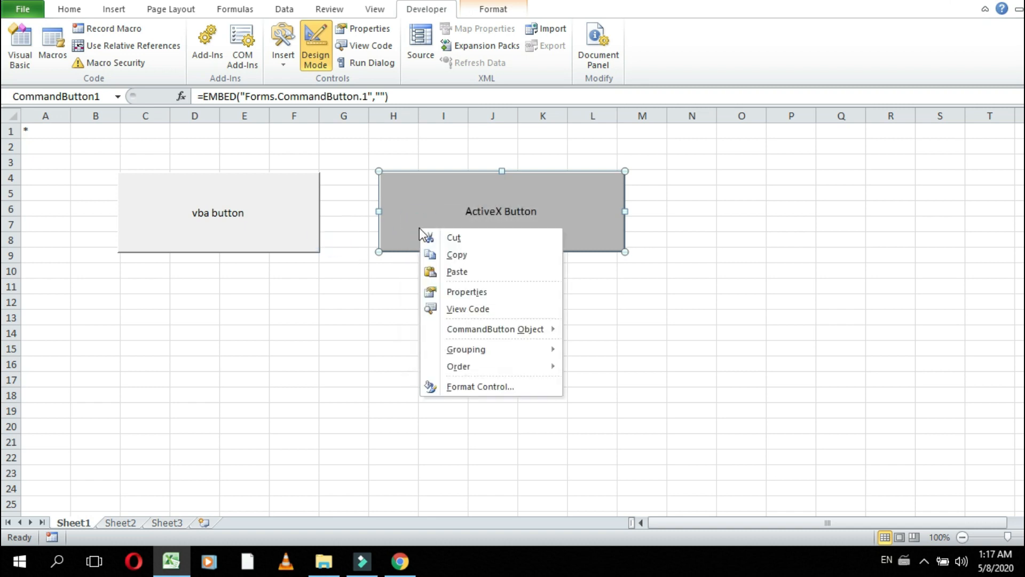
pyautogui.click(478, 388)
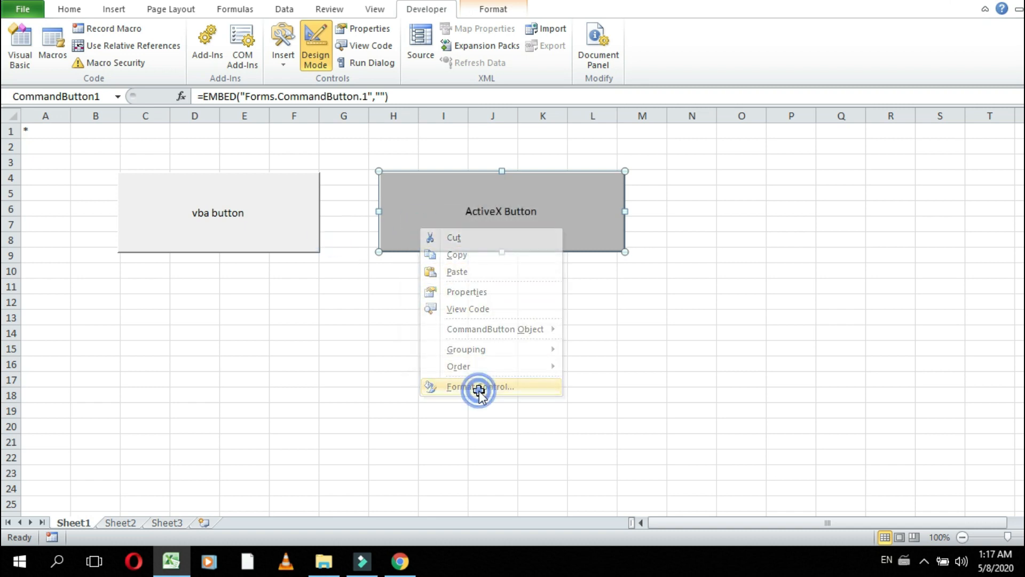
pyautogui.moveTo(279, 134); pyautogui.dragTo(508, 158)
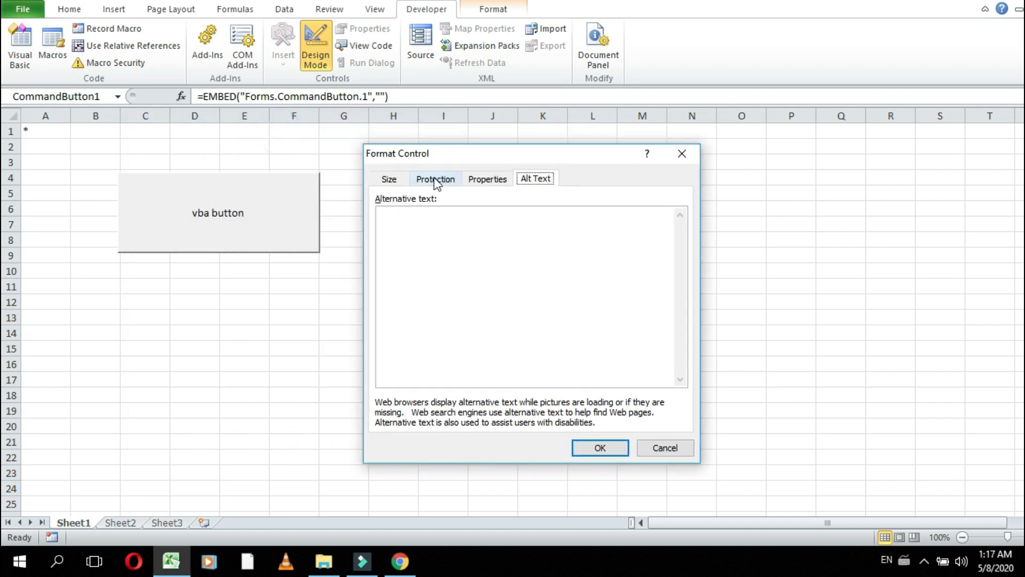
pyautogui.click(388, 179)
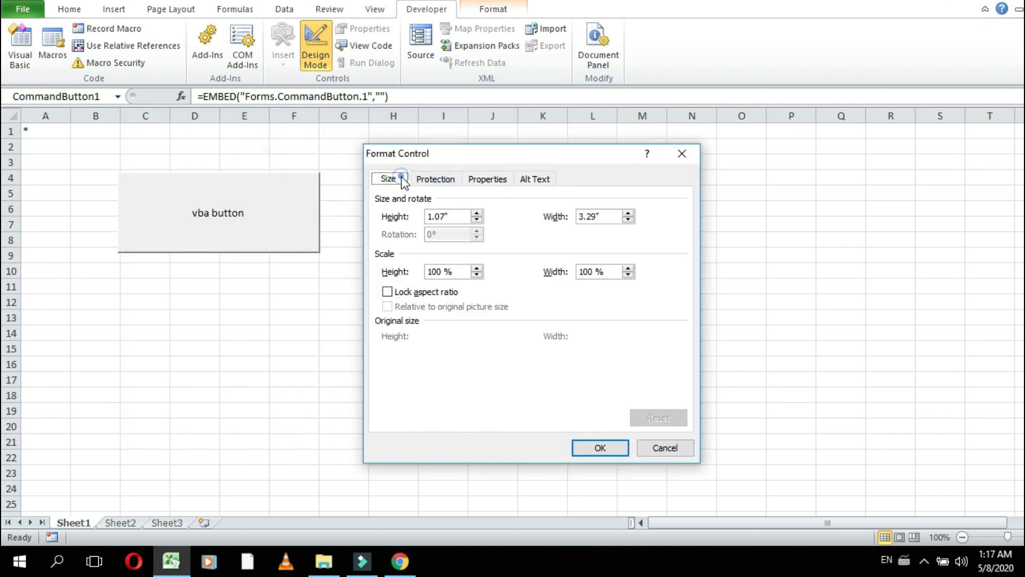
pyautogui.click(433, 179)
pyautogui.click(493, 179)
pyautogui.click(524, 179)
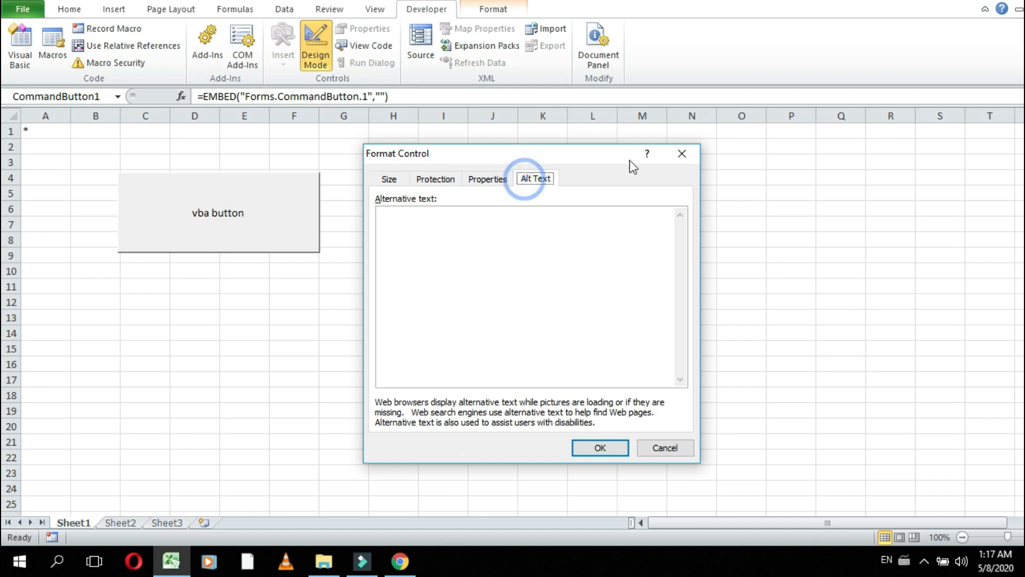
pyautogui.click(682, 153)
# Step: Set the ActiveX button's BackColor property to the blue Highlight system colour (&H8000000D&)
pyautogui.rightClick(483, 190)
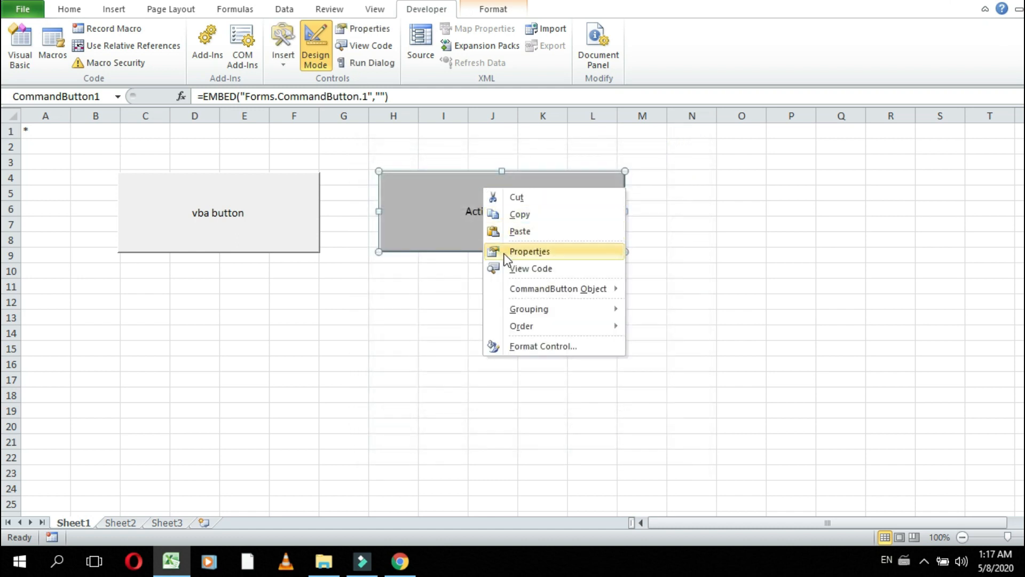
pyautogui.click(529, 251)
pyautogui.moveTo(816, 61); pyautogui.dragTo(694, 32)
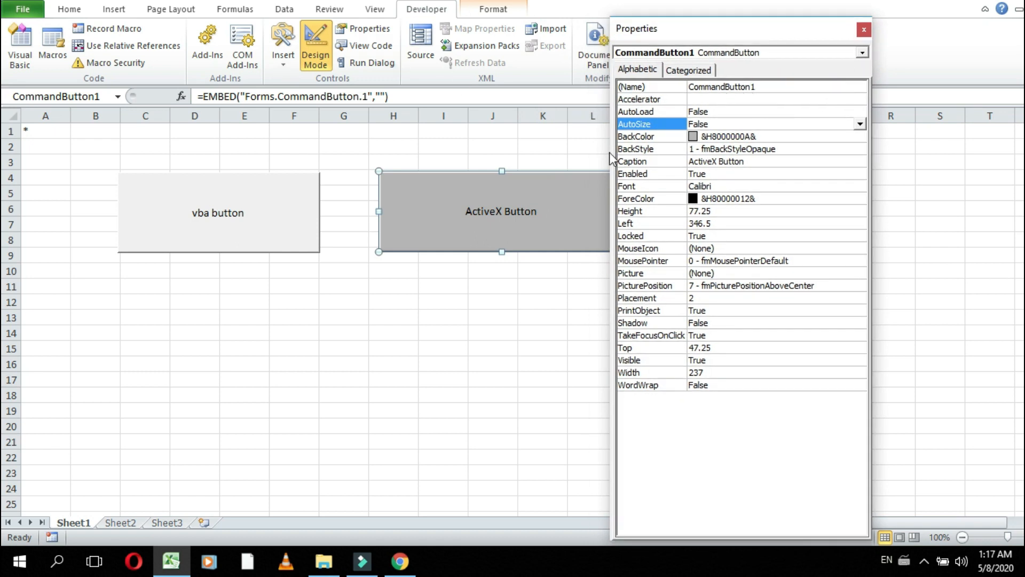
pyautogui.click(767, 136)
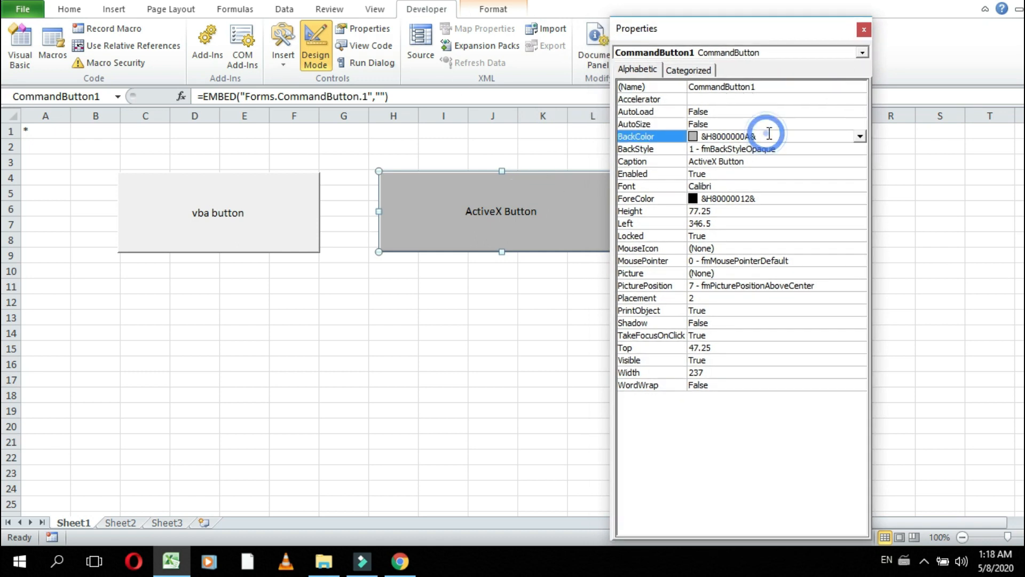
pyautogui.click(860, 137)
pyautogui.click(790, 236)
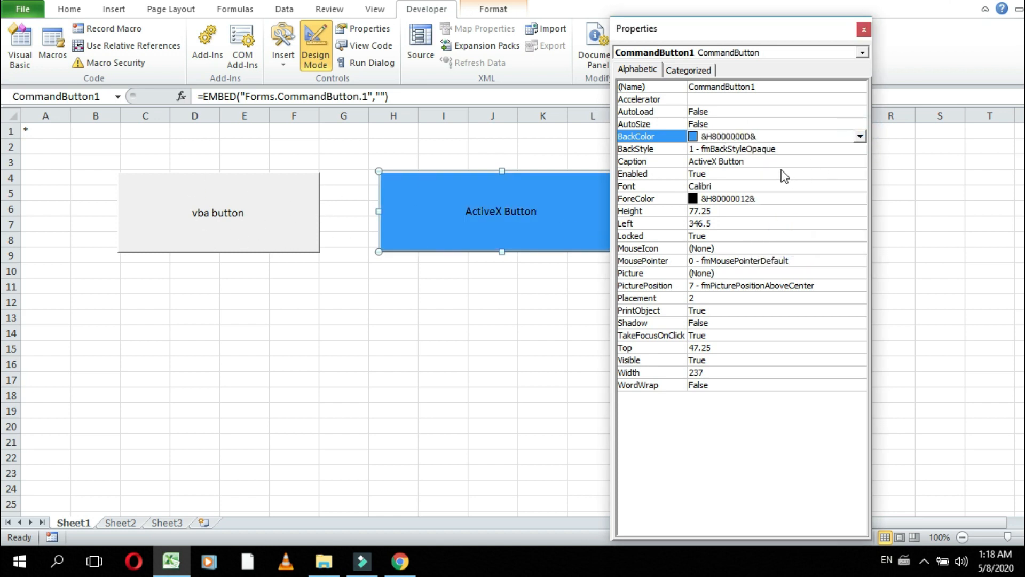
# Step: Try the 0 - fmBackStyleTransparent BackStyle on the ActiveX button, and restore it to 1 - fmBackStyleOpaque
pyautogui.click(763, 150)
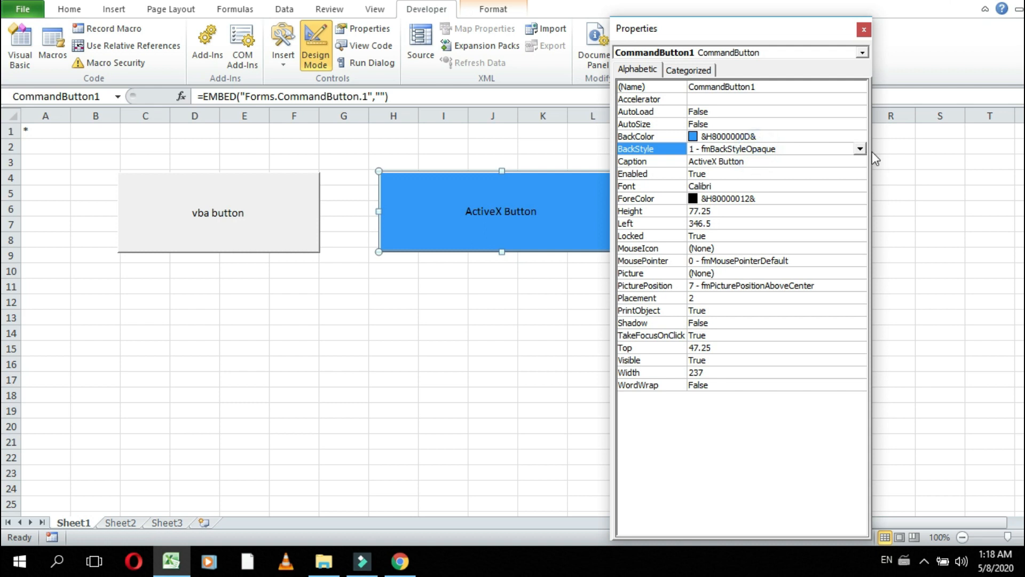
pyautogui.click(860, 149)
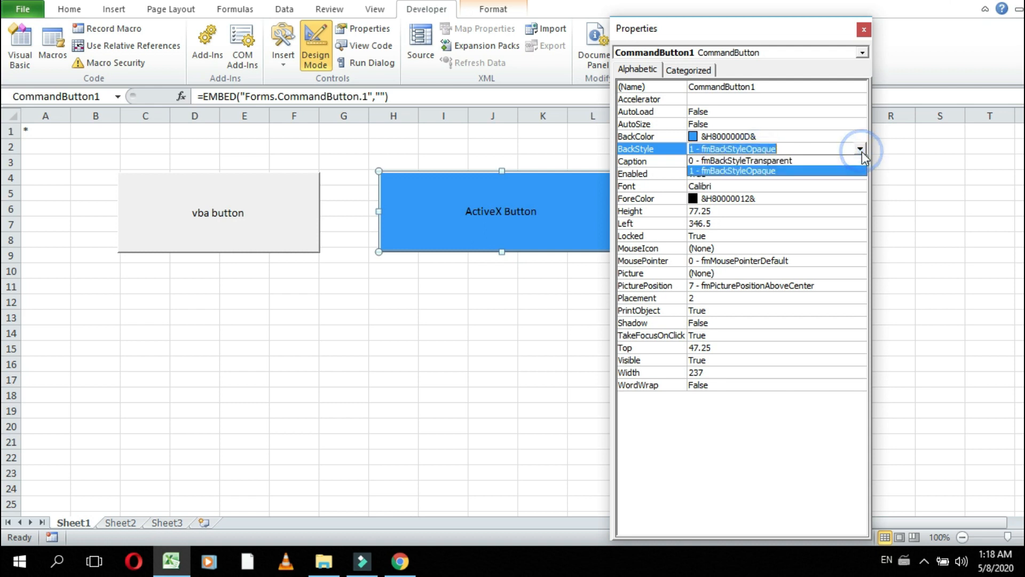
pyautogui.click(799, 160)
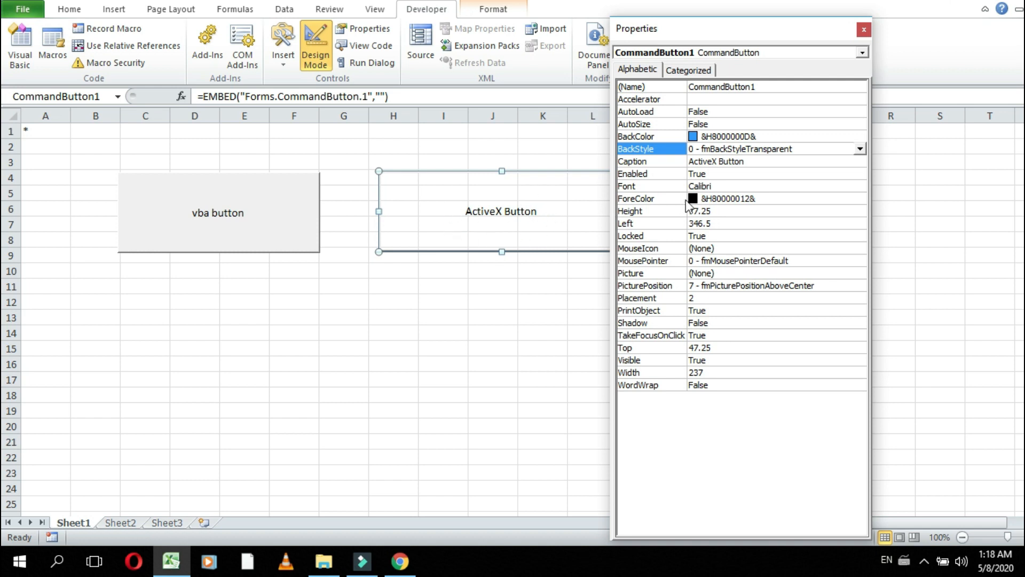
pyautogui.click(858, 149)
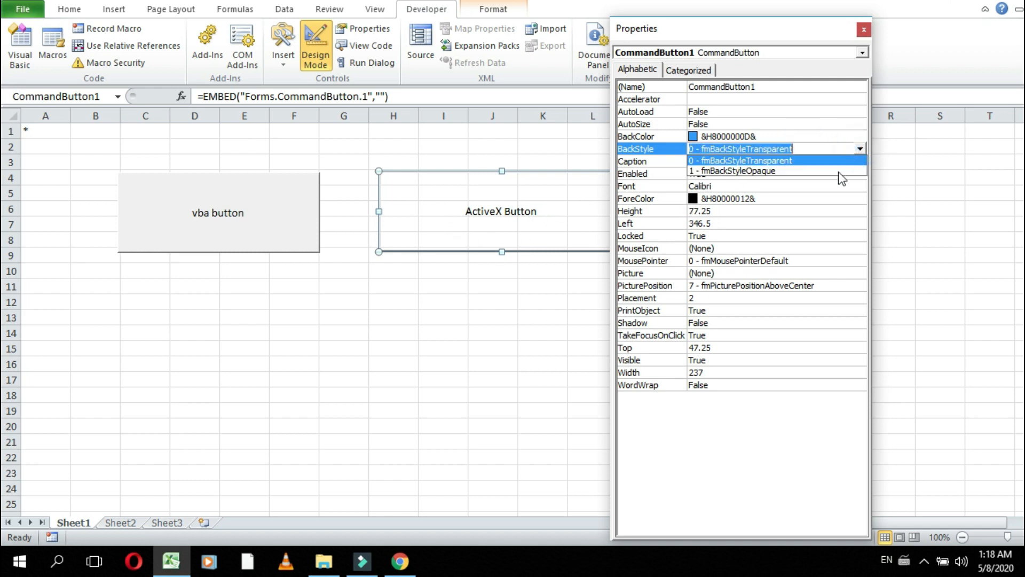
pyautogui.click(774, 170)
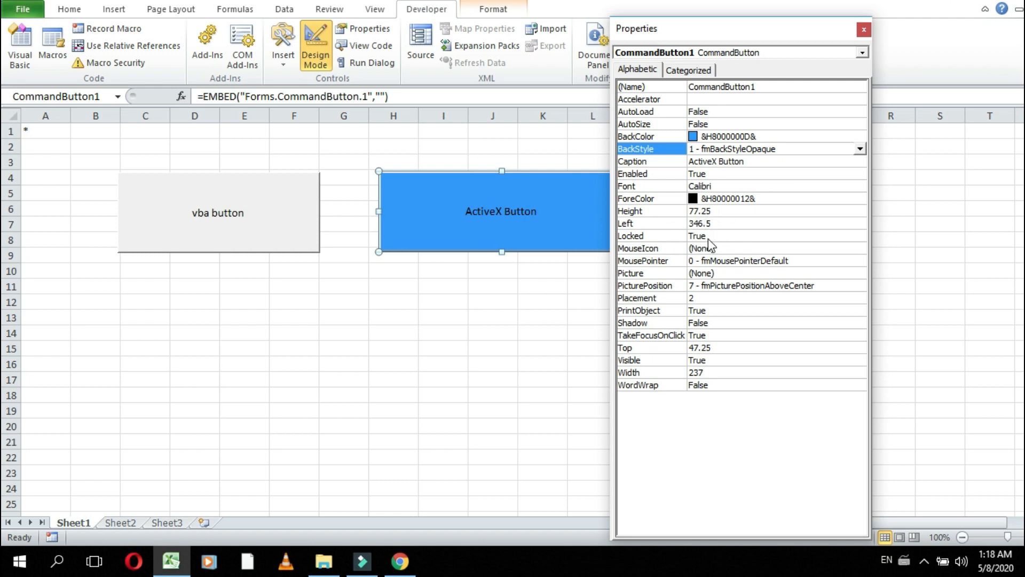
# Step: Examine the system colours offered for the ActiveX button's ForeColor property, and leave the list without choosing one
pyautogui.click(751, 202)
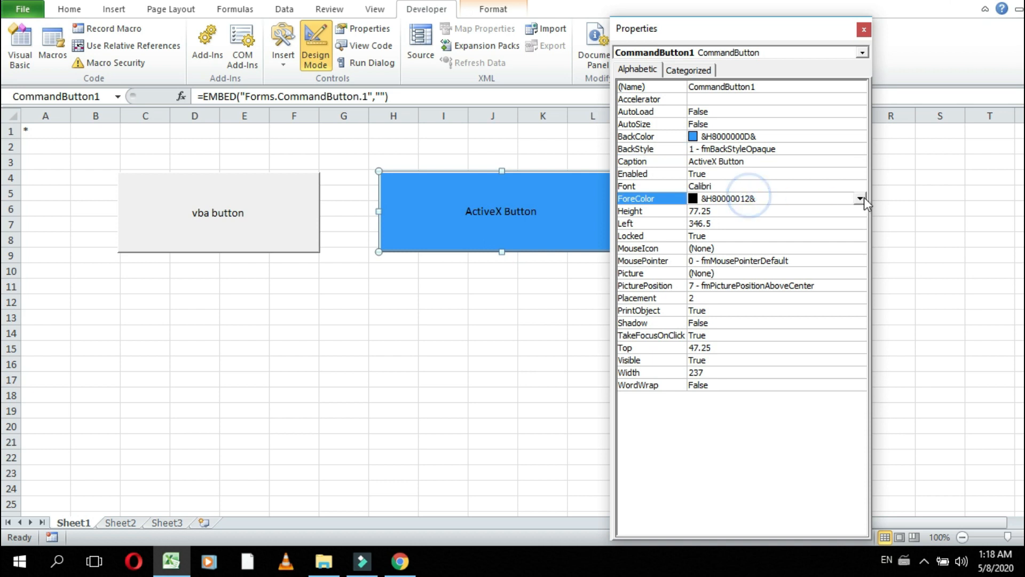
pyautogui.click(860, 198)
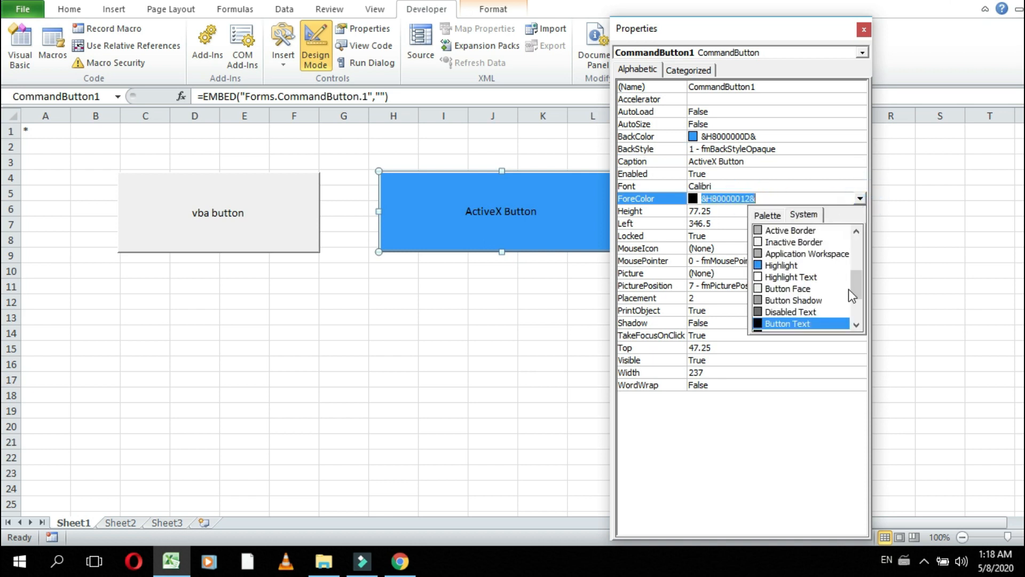
pyautogui.moveTo(857, 286); pyautogui.dragTo(860, 318)
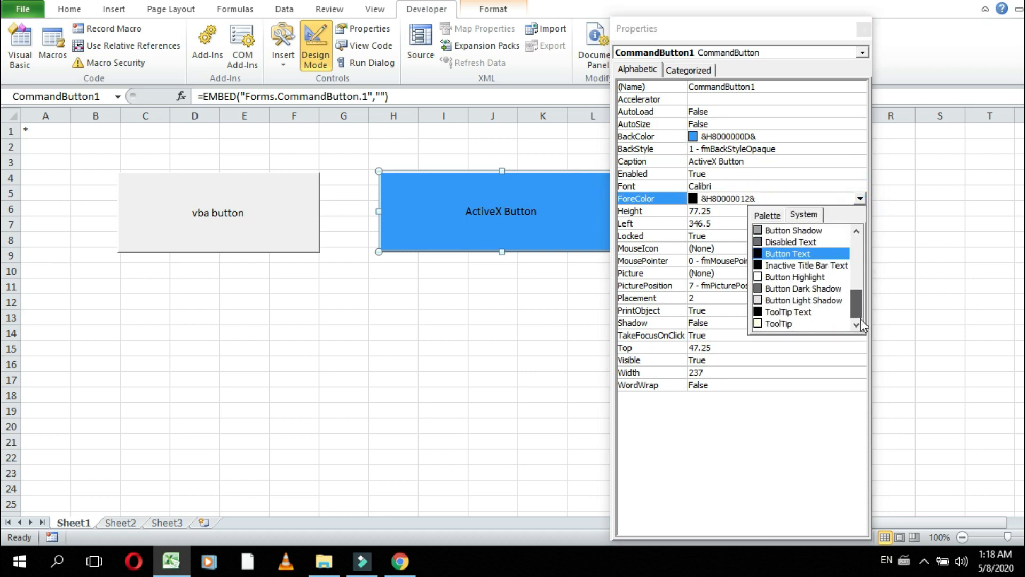
pyautogui.click(742, 446)
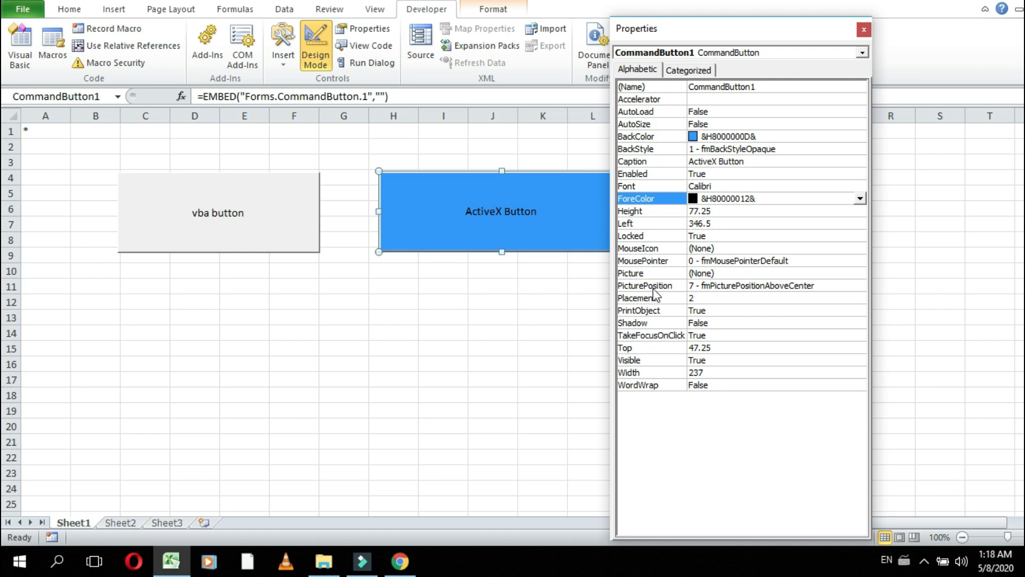
# Step: Look at how a picture is loaded for the ActiveX button, cancel the file selection, and close its properties
pyautogui.click(711, 272)
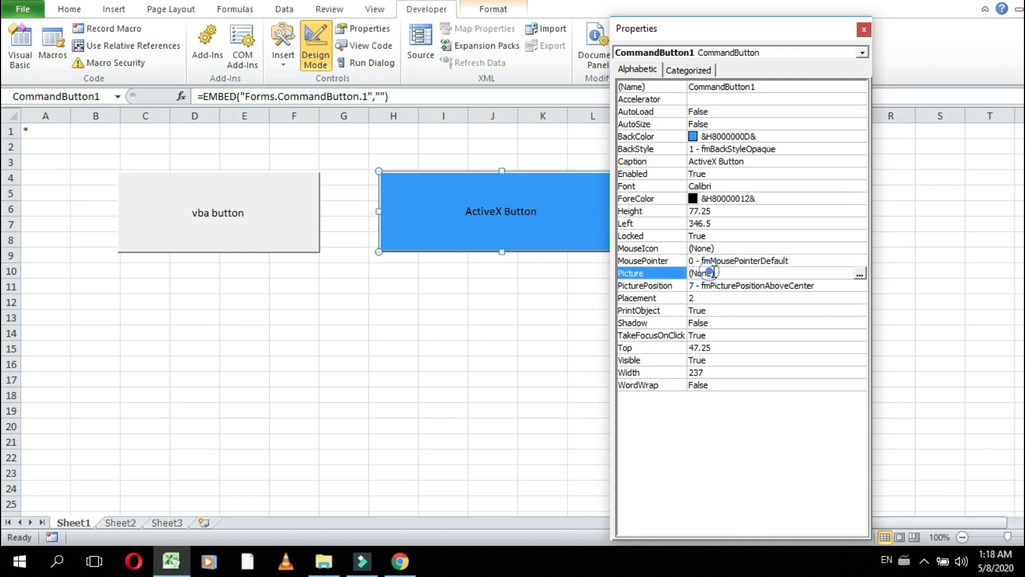
pyautogui.click(859, 274)
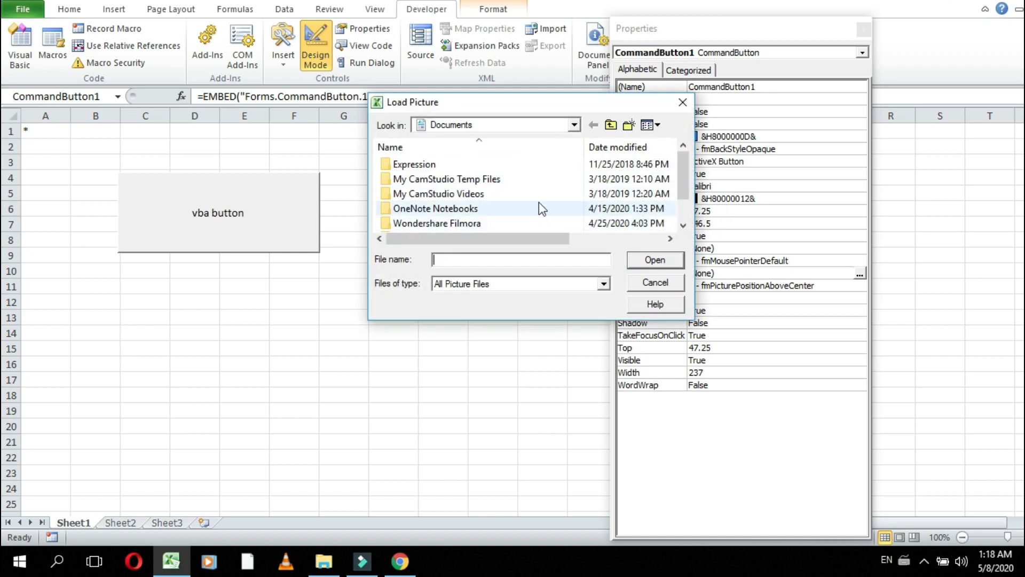
pyautogui.scroll(-1, 687, 219)
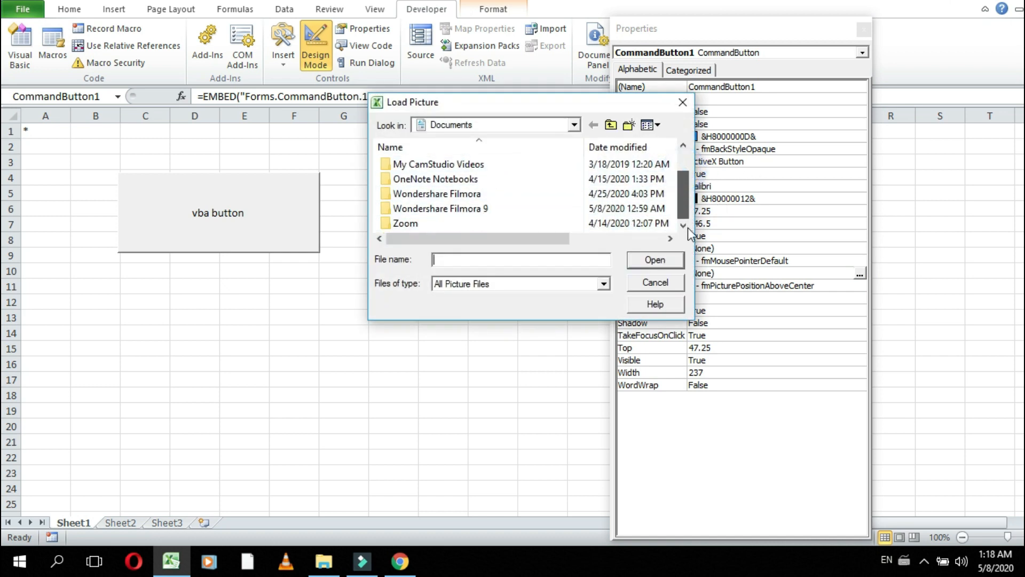
pyautogui.click(682, 103)
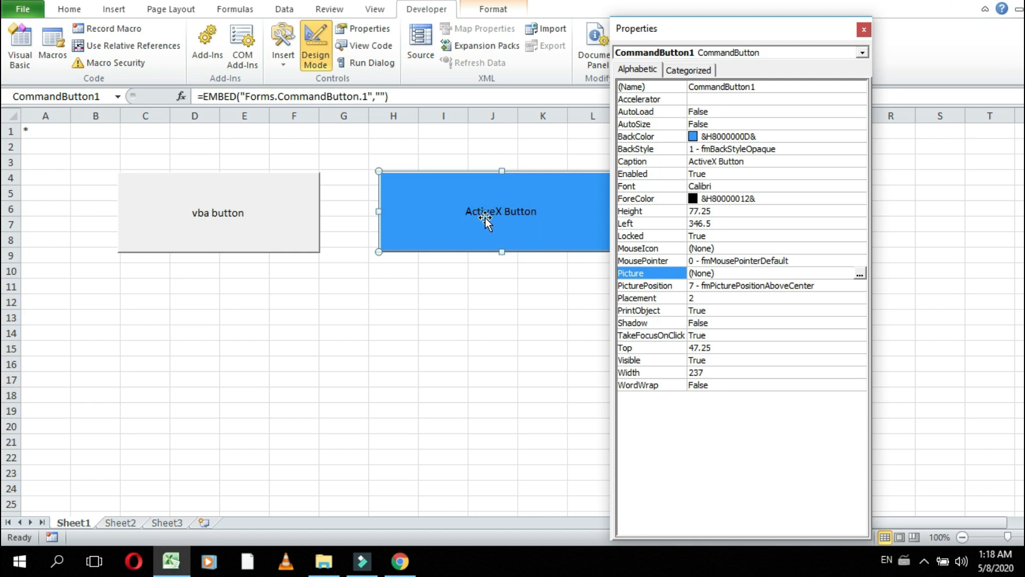
pyautogui.click(863, 29)
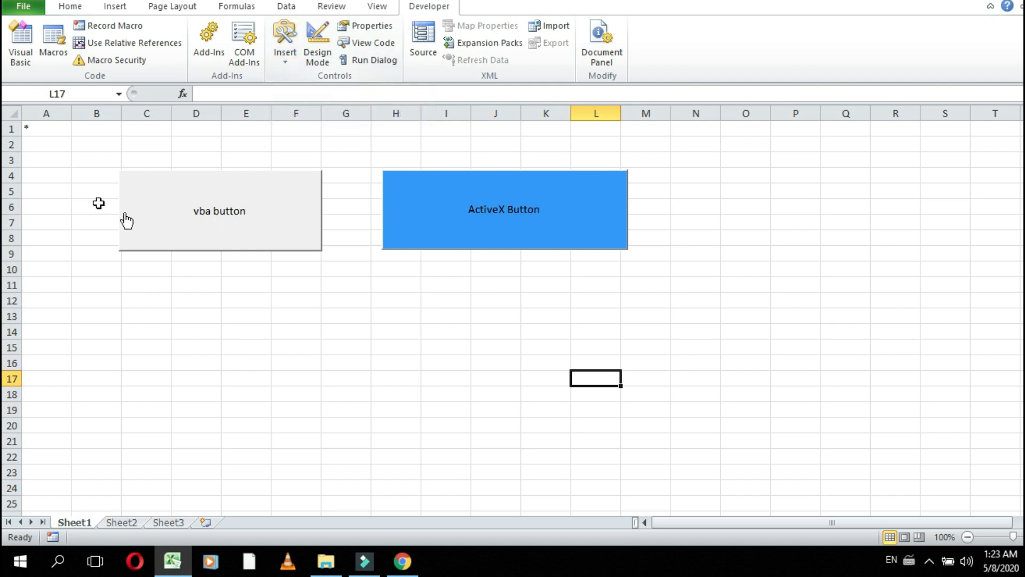
# Step: View the Form Controls and ActiveX Controls that can be inserted in the sheet
pyautogui.click(284, 53)
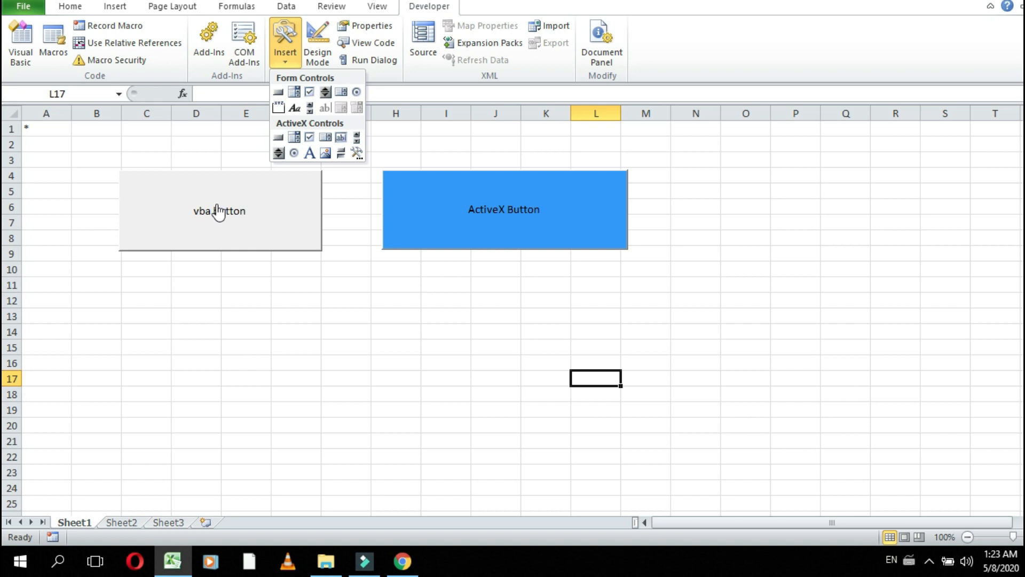
# Step: Insert a Form Controls combo box below the vba button, across columns C to F in rows 11 to 13, and try its list
pyautogui.click(291, 93)
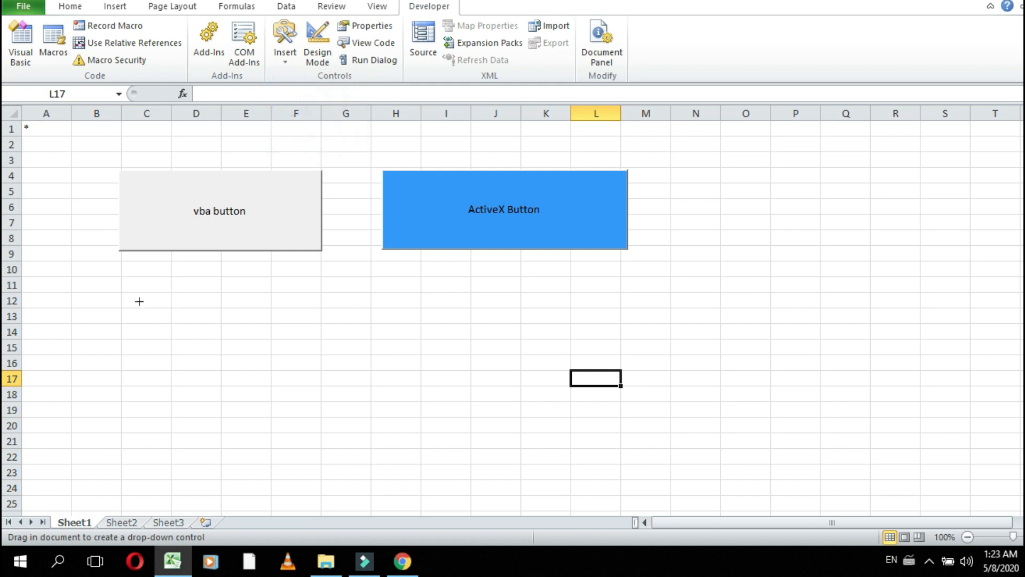
pyautogui.moveTo(134, 292); pyautogui.dragTo(318, 319)
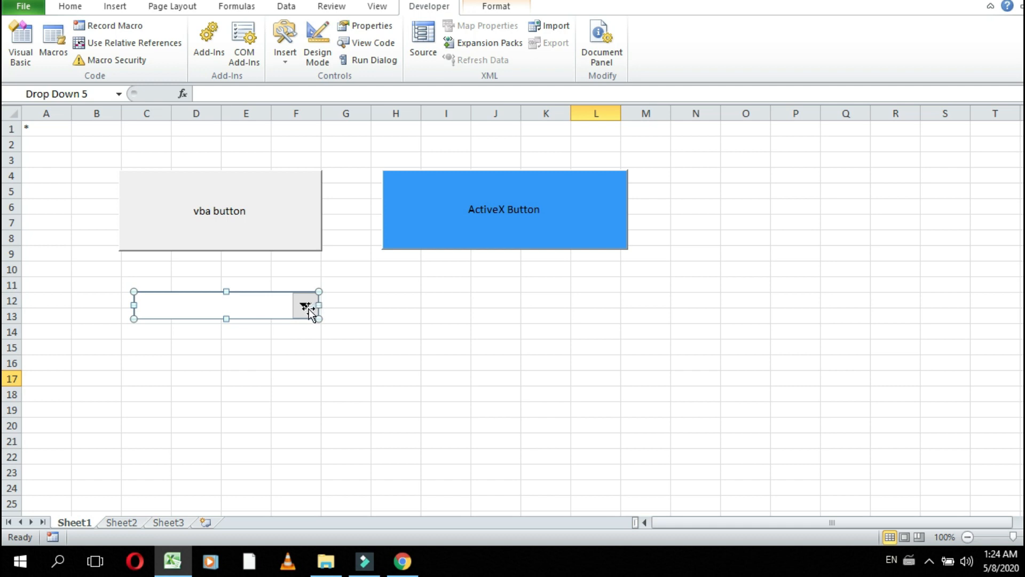
pyautogui.click(454, 347)
pyautogui.click(302, 312)
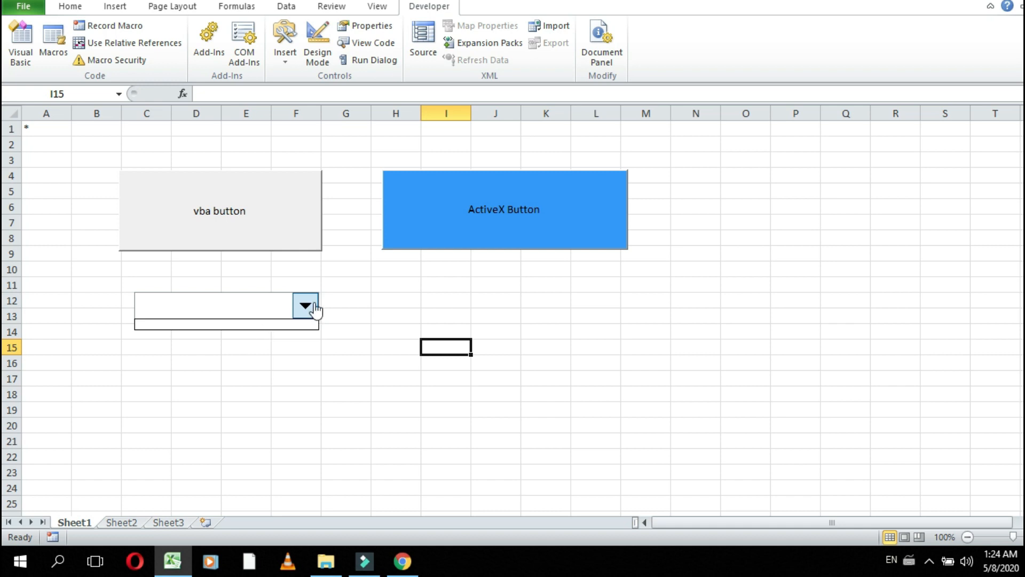
pyautogui.click(283, 309)
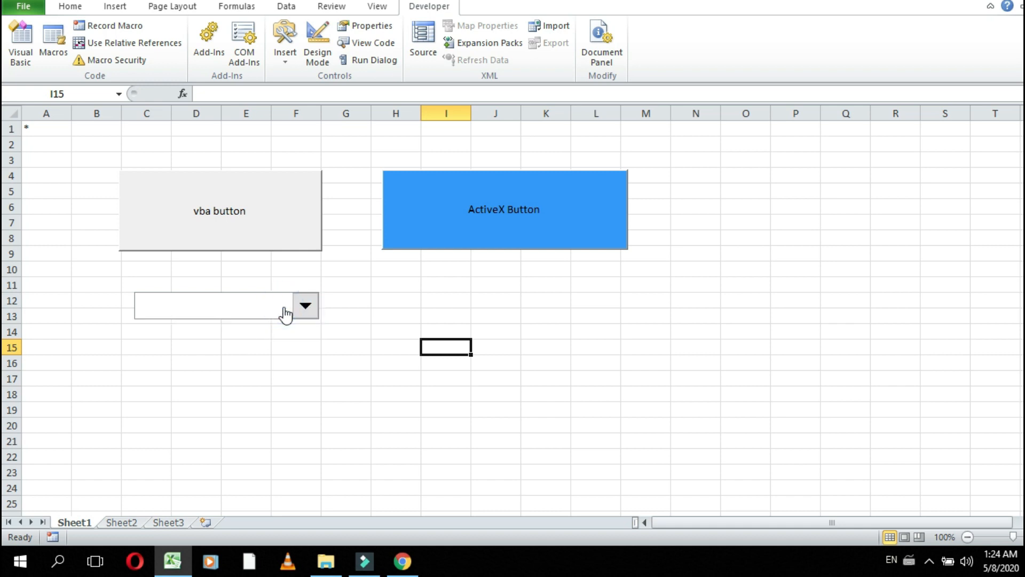
pyautogui.click(276, 310)
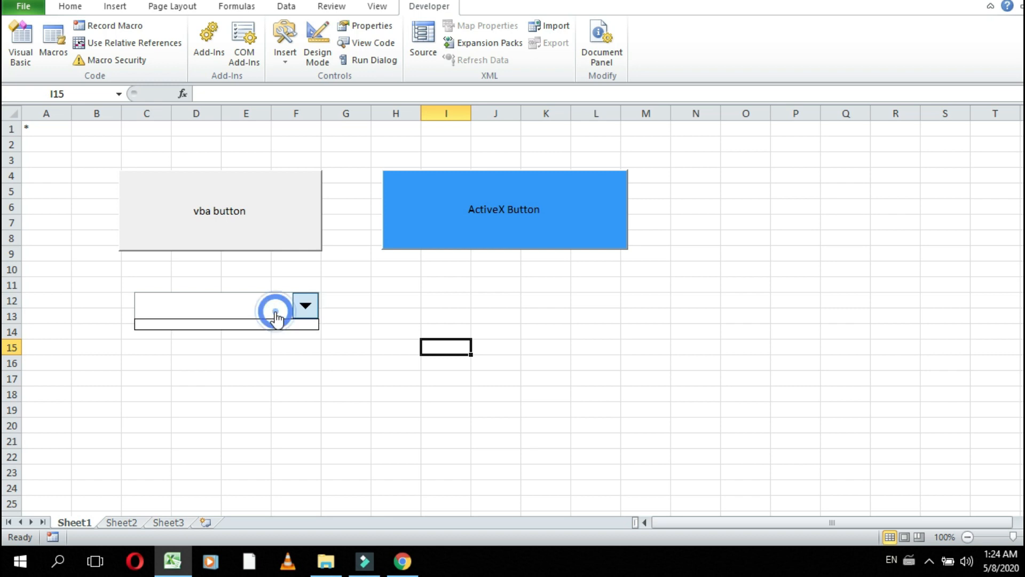
pyautogui.click(272, 307)
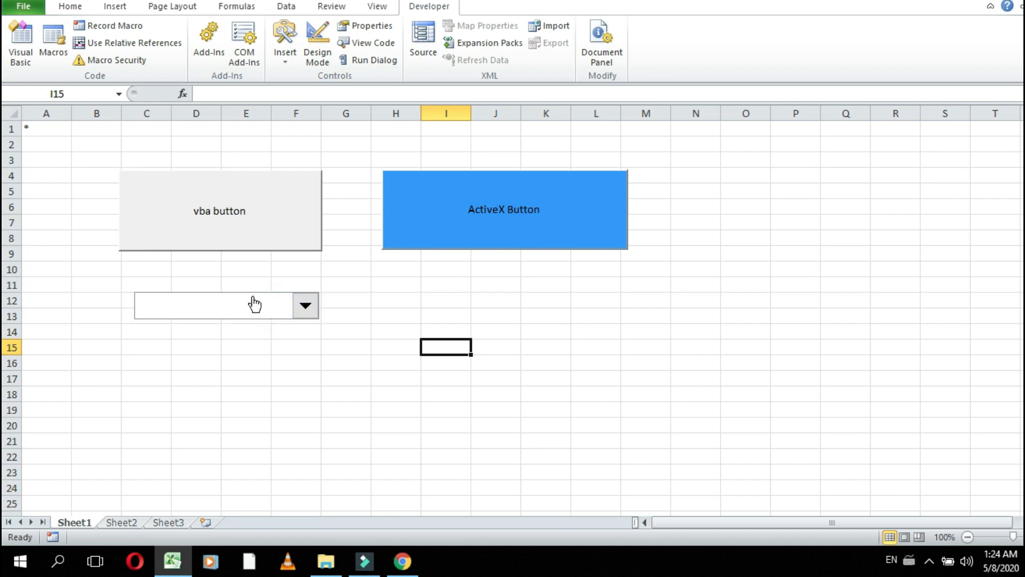
# Step: Enter the list entries bhopal, delhi and mmbai in cells A2 to A4
pyautogui.click(41, 143)
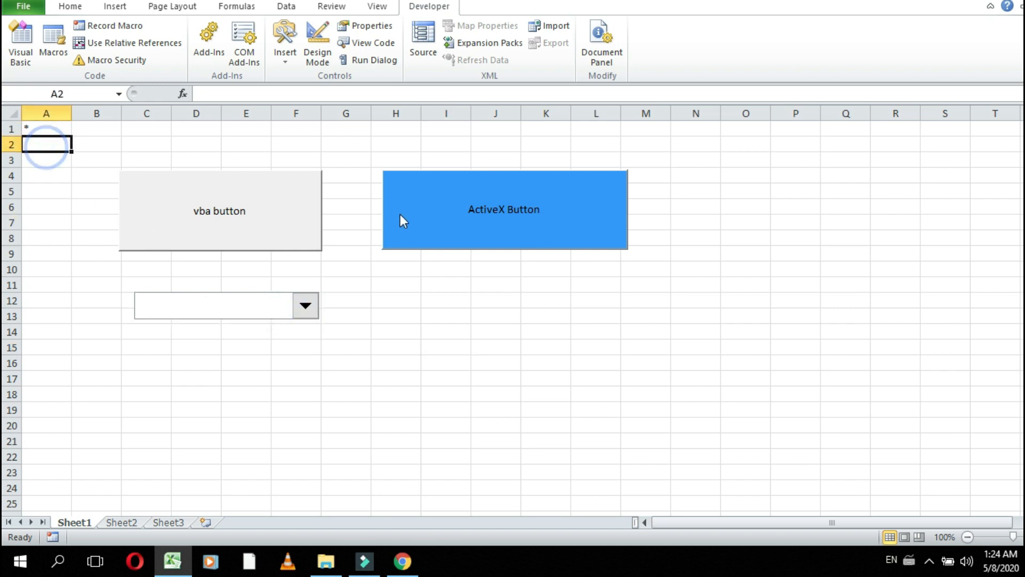
pyautogui.write('bho')
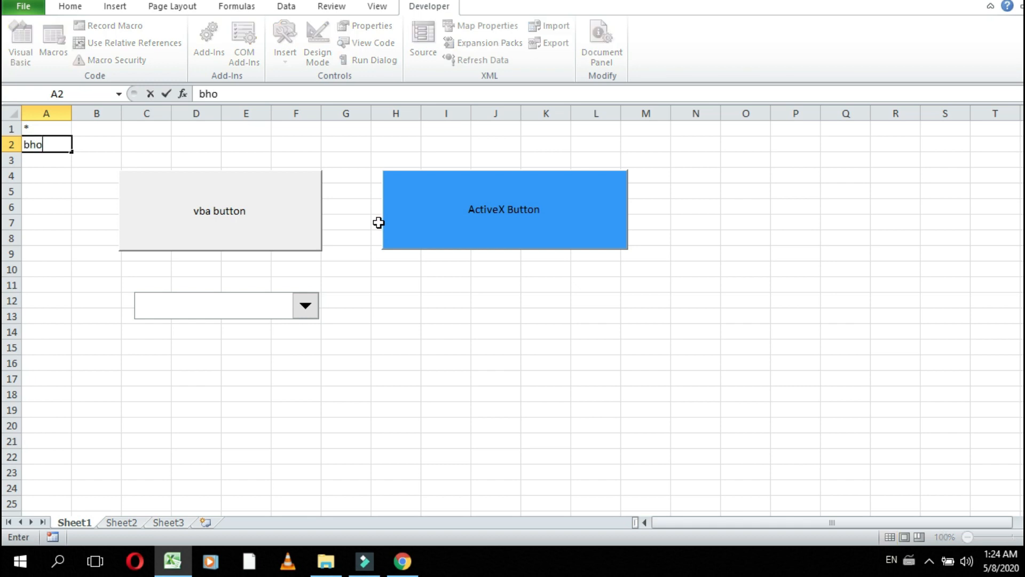
pyautogui.write('pal')
pyautogui.press('Return')
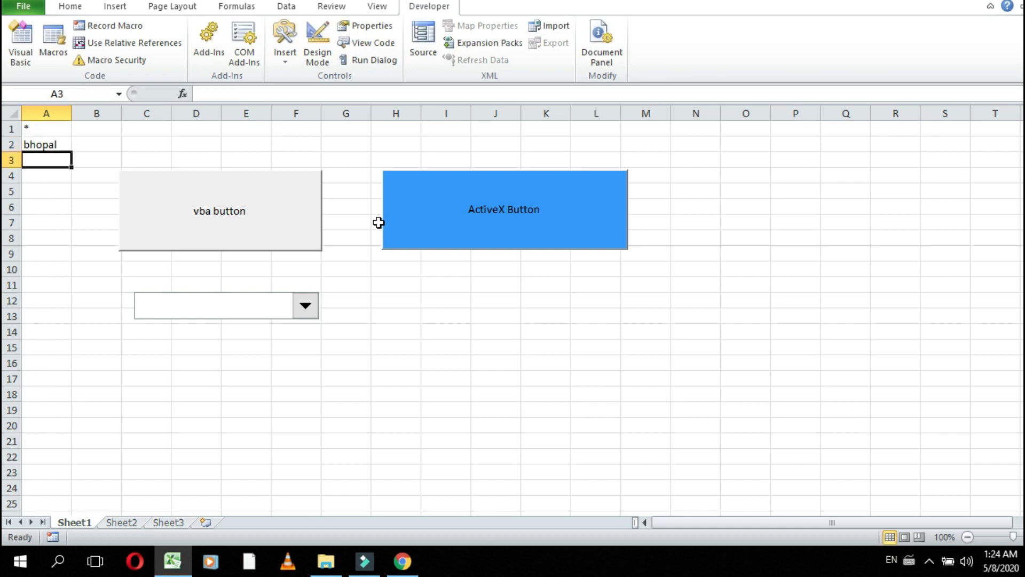
pyautogui.write('d')
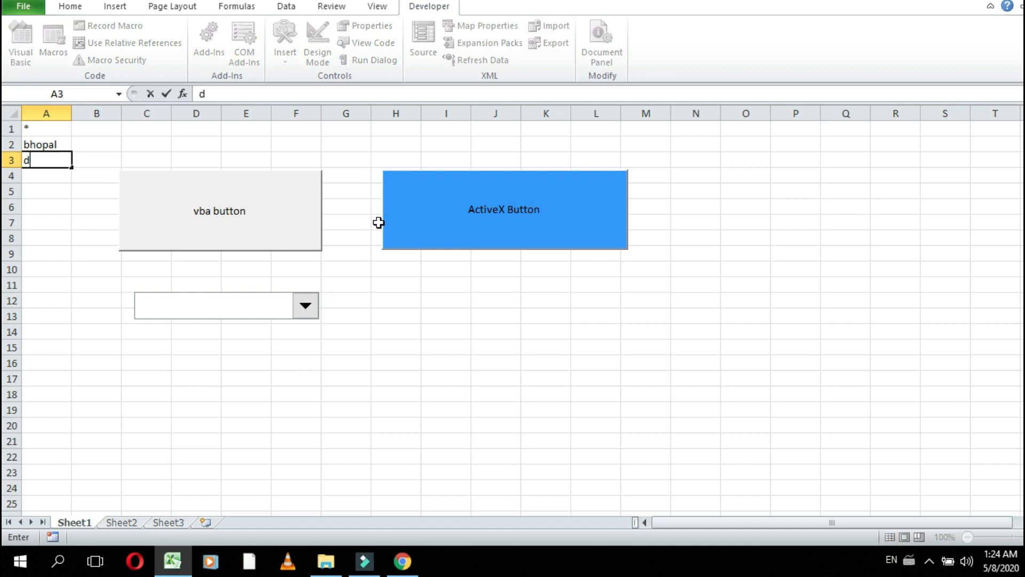
pyautogui.write('elhi')
pyautogui.press('Return')
pyautogui.write('mmbai')
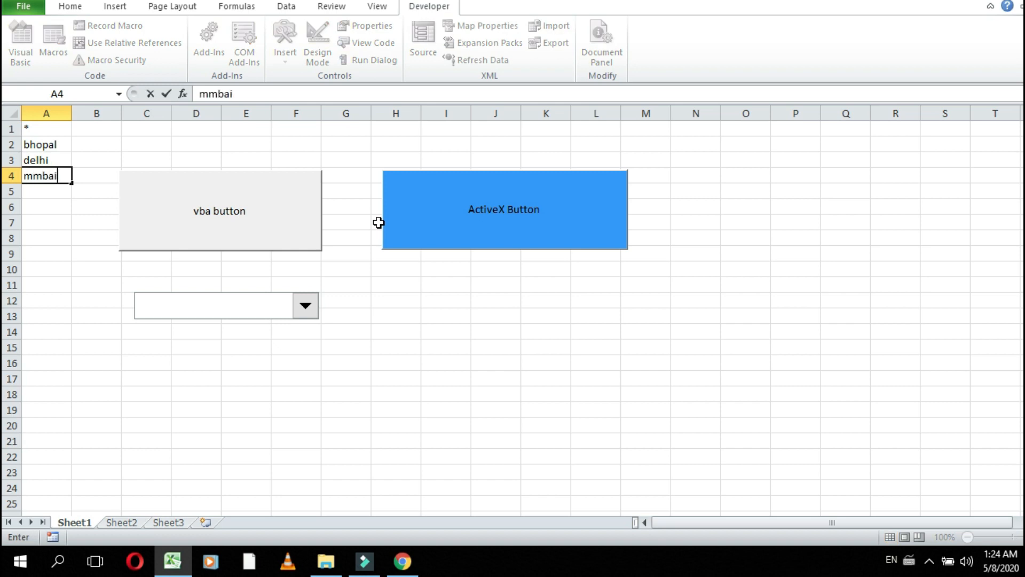
pyautogui.press('Return')
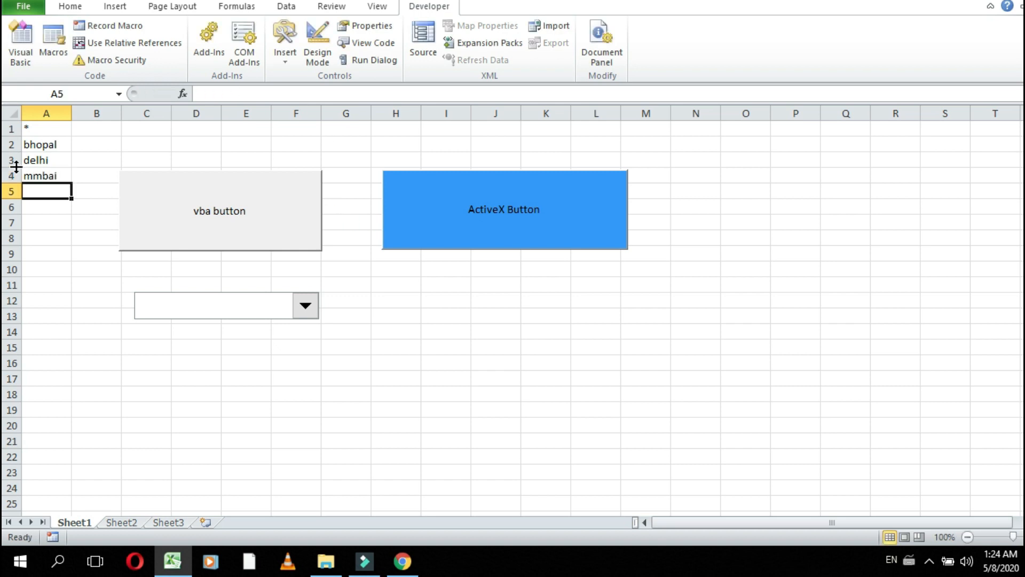
# Step: Set the combo box's input range to $A$2:$A$4 in its control formatting
pyautogui.click(240, 305)
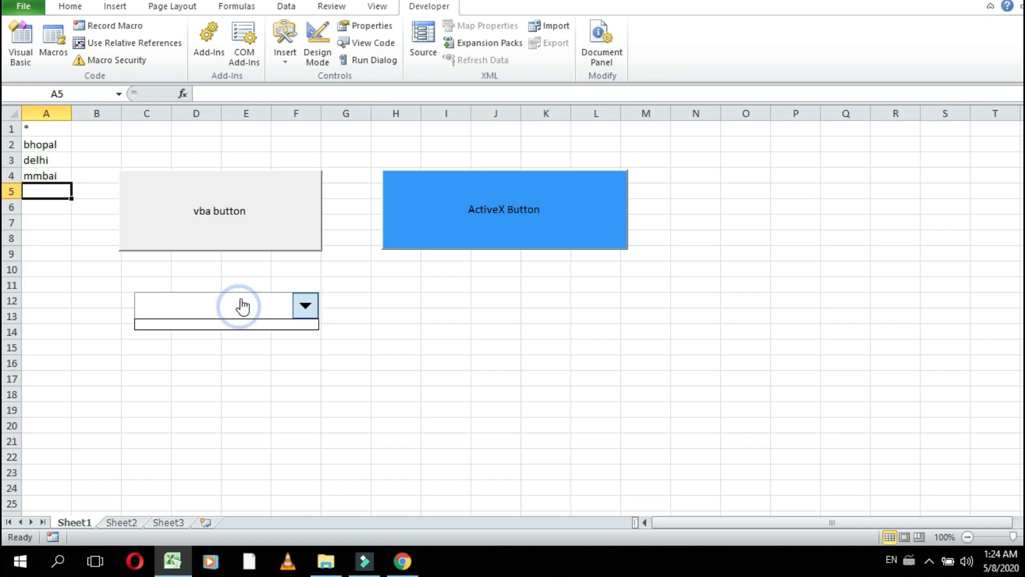
pyautogui.click(240, 298)
pyautogui.rightClick(278, 307)
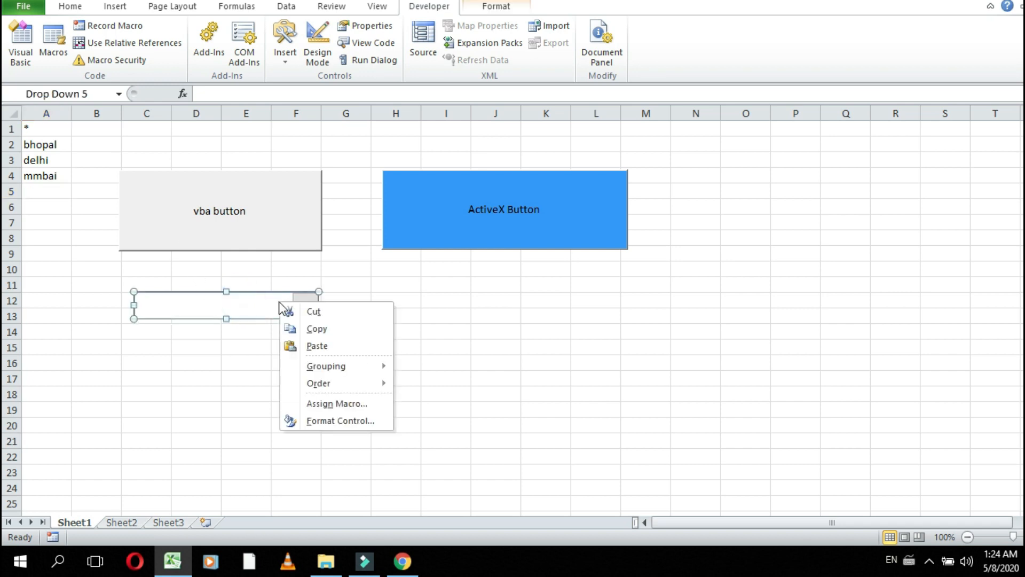
pyautogui.click(309, 422)
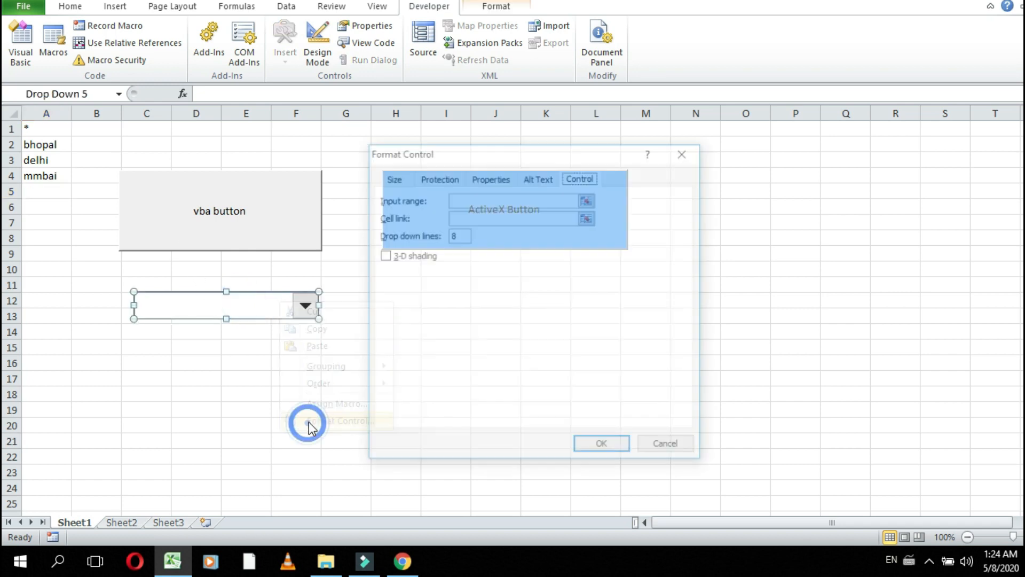
pyautogui.click(587, 200)
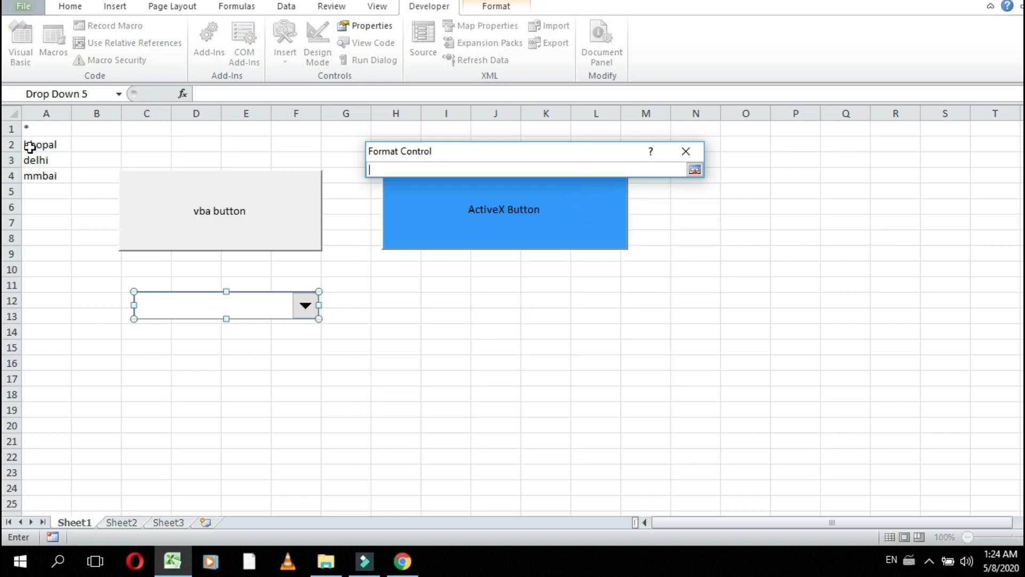
pyautogui.moveTo(30, 147); pyautogui.dragTo(32, 176)
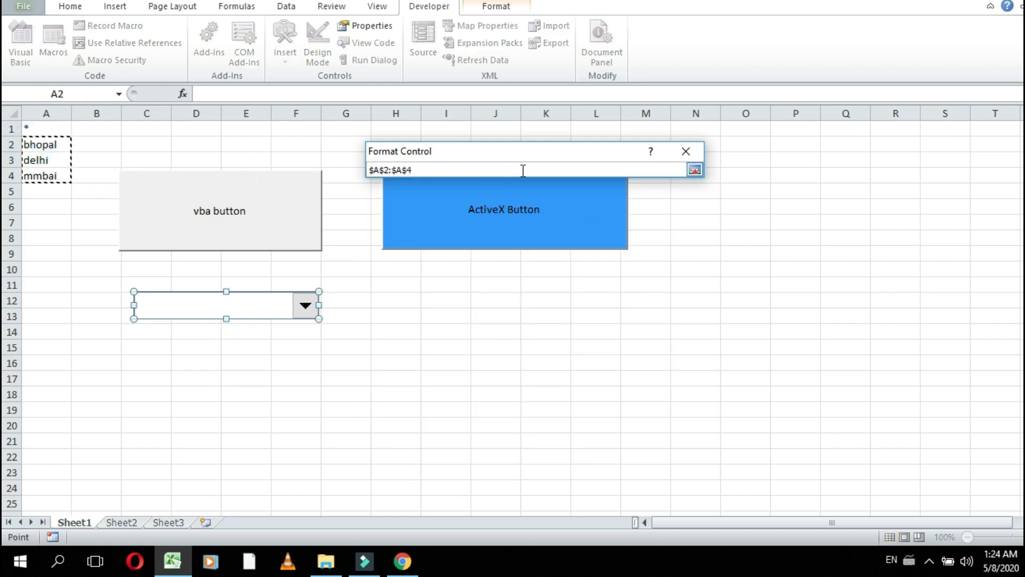
pyautogui.click(694, 170)
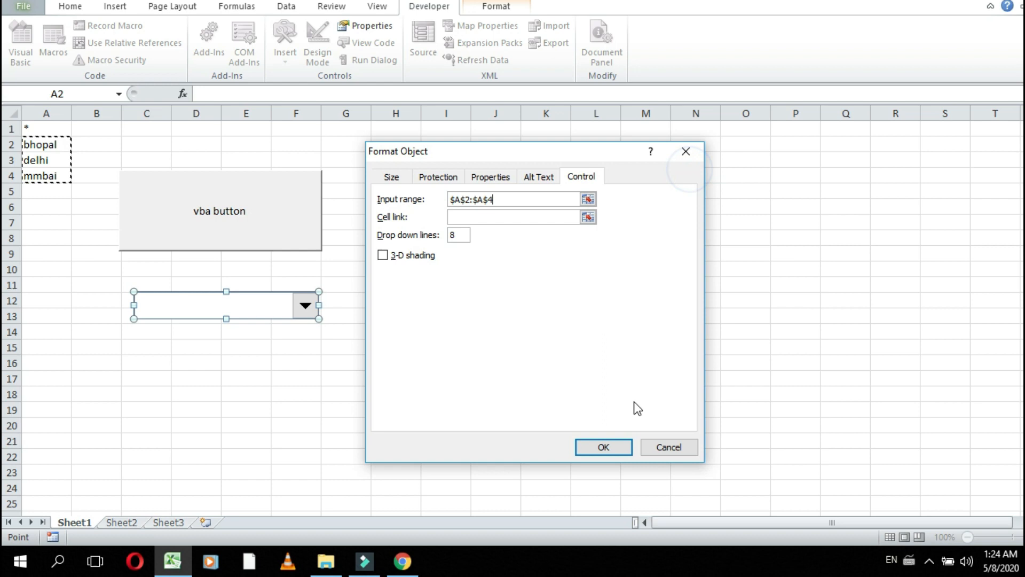
pyautogui.click(613, 446)
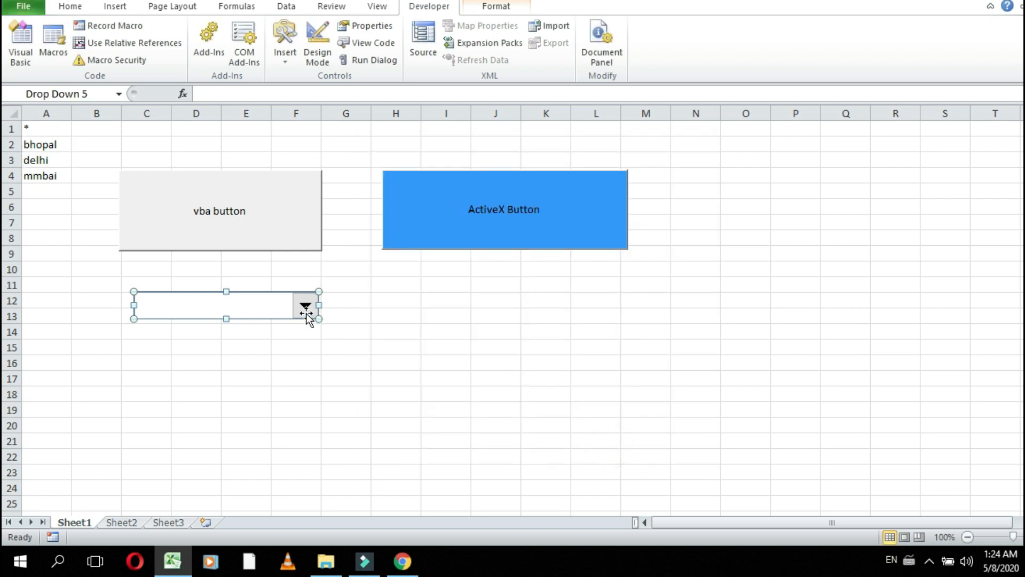
# Step: Choose bhopal from the combo box's list
pyautogui.click(374, 316)
pyautogui.click(305, 305)
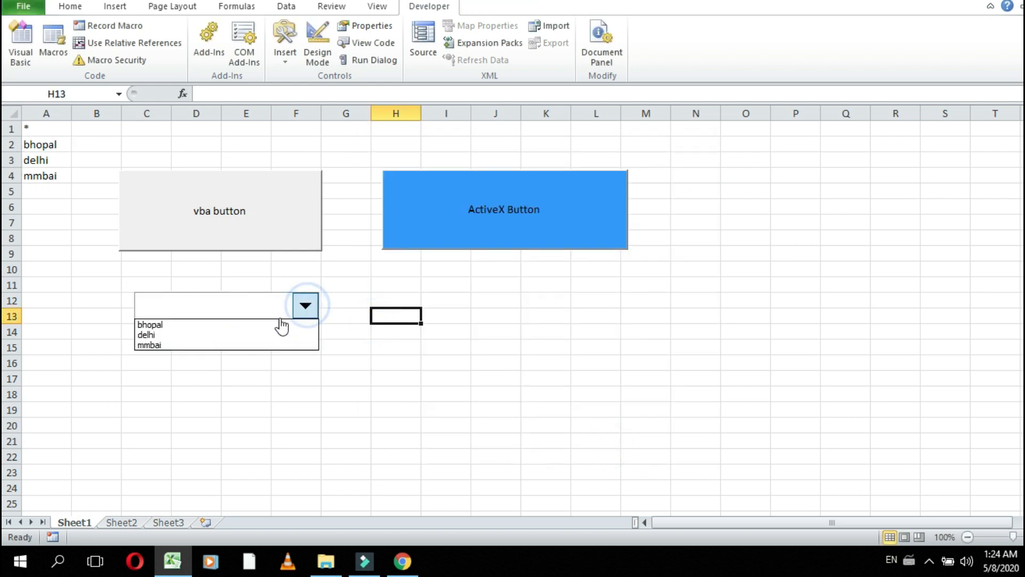
pyautogui.click(254, 325)
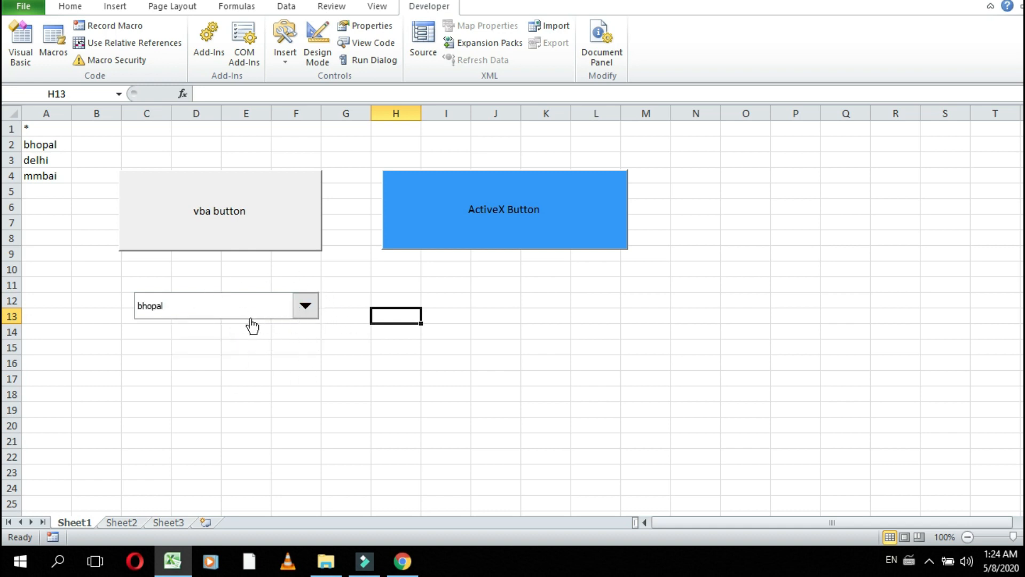
# Step: Insert a Form Controls check box below the combo box, across columns F to J in rows 15 to 17
pyautogui.click(287, 60)
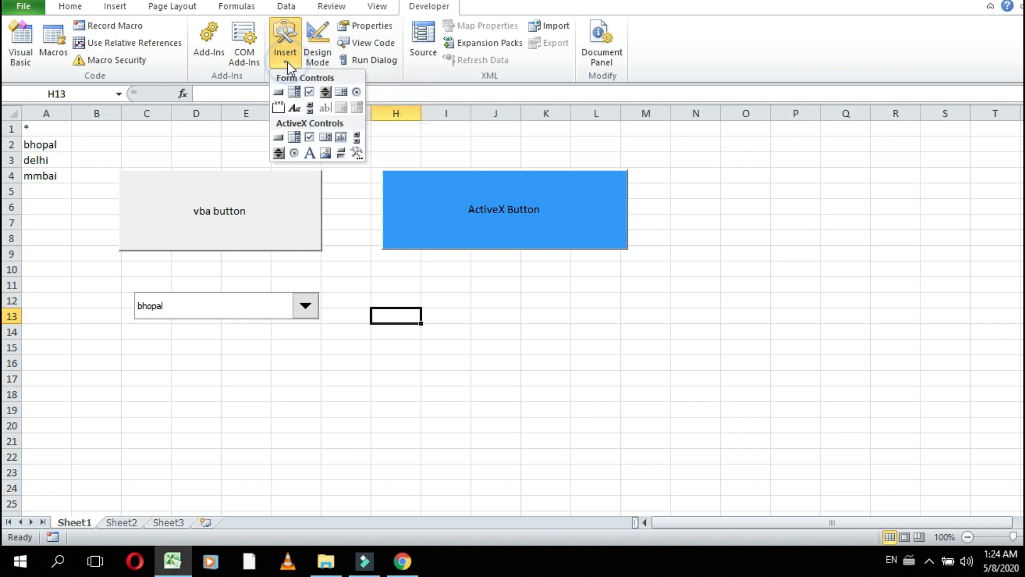
pyautogui.click(311, 94)
pyautogui.moveTo(301, 351); pyautogui.dragTo(477, 385)
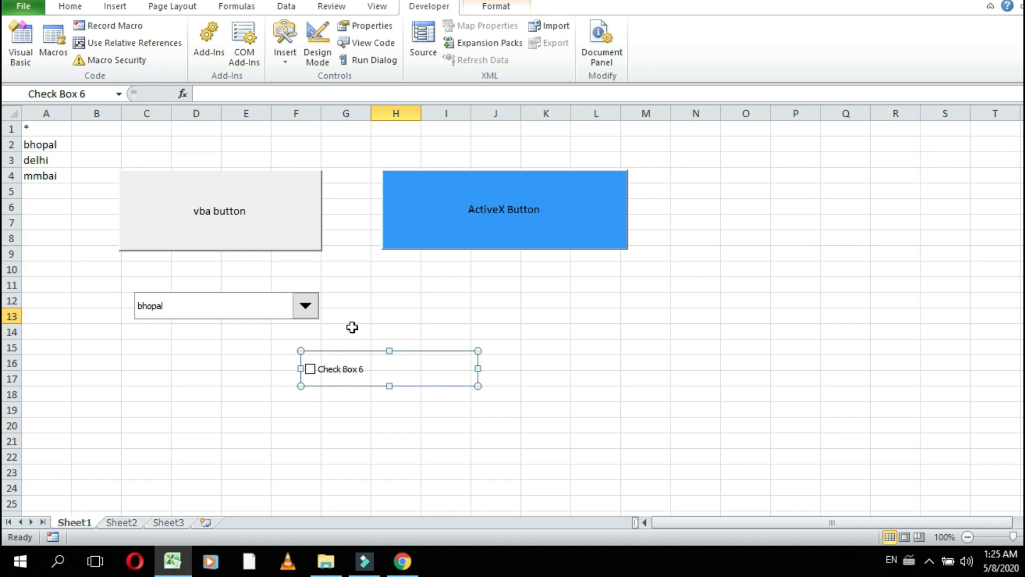
# Step: Insert a Form Controls spin button below the ActiveX button, across columns K and L in rows 11 to 15
pyautogui.click(284, 43)
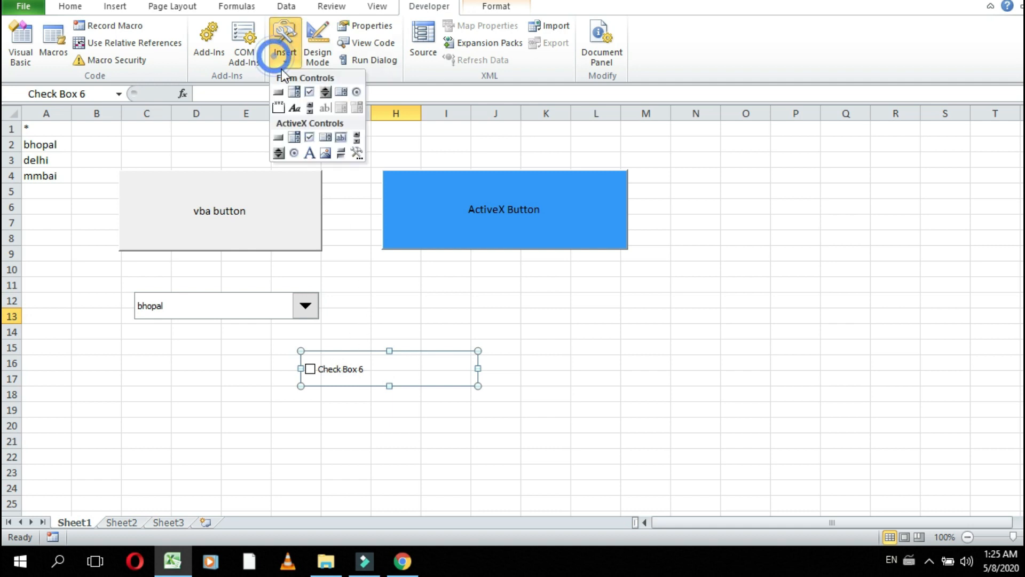
pyautogui.click(325, 92)
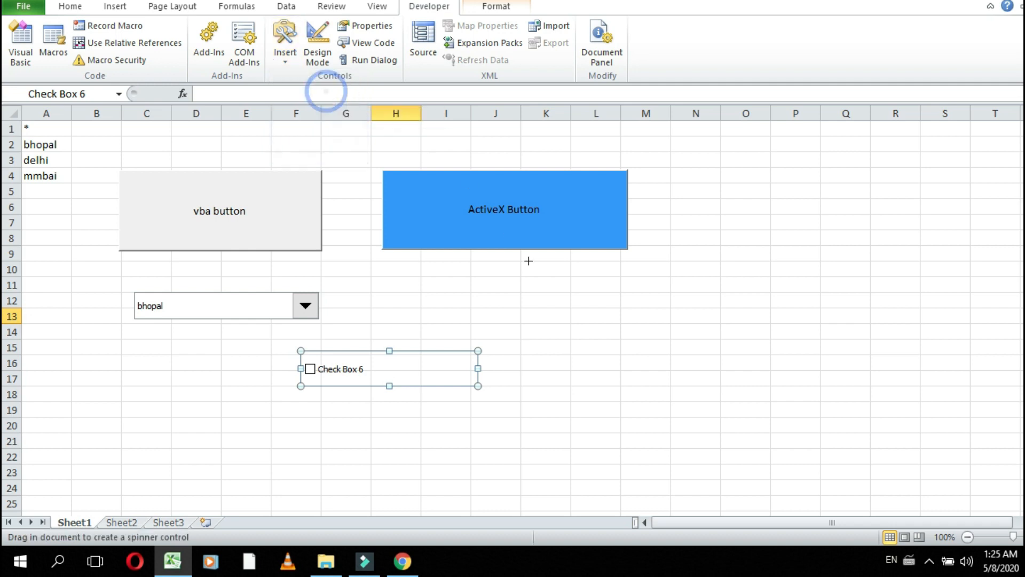
pyautogui.moveTo(539, 281); pyautogui.dragTo(605, 359)
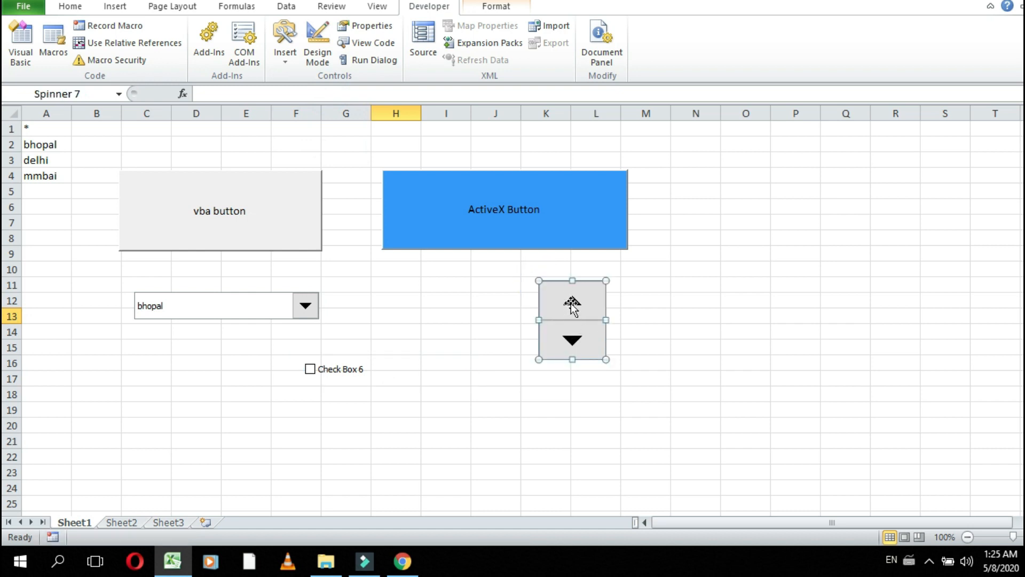
# Step: Test the spin button's up and down arrows
pyautogui.click(693, 314)
pyautogui.click(574, 305)
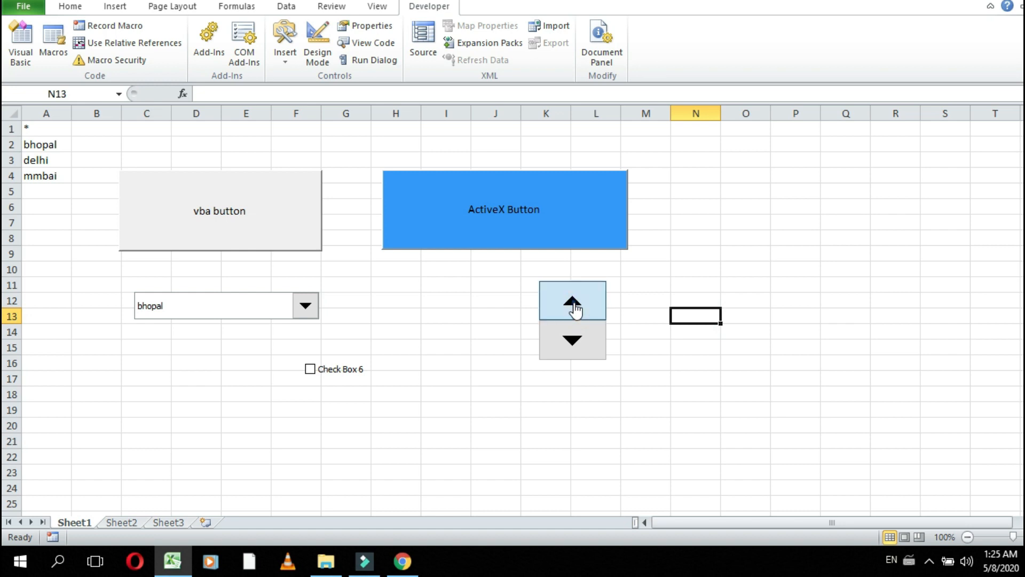
pyautogui.click(571, 301)
pyautogui.click(571, 299)
pyautogui.click(572, 302)
pyautogui.click(572, 302)
pyautogui.click(584, 348)
# Step: Insert a Form Controls list box in the empty area beside the spin button, across columns N to R in rows 7 to 18
pyautogui.click(279, 63)
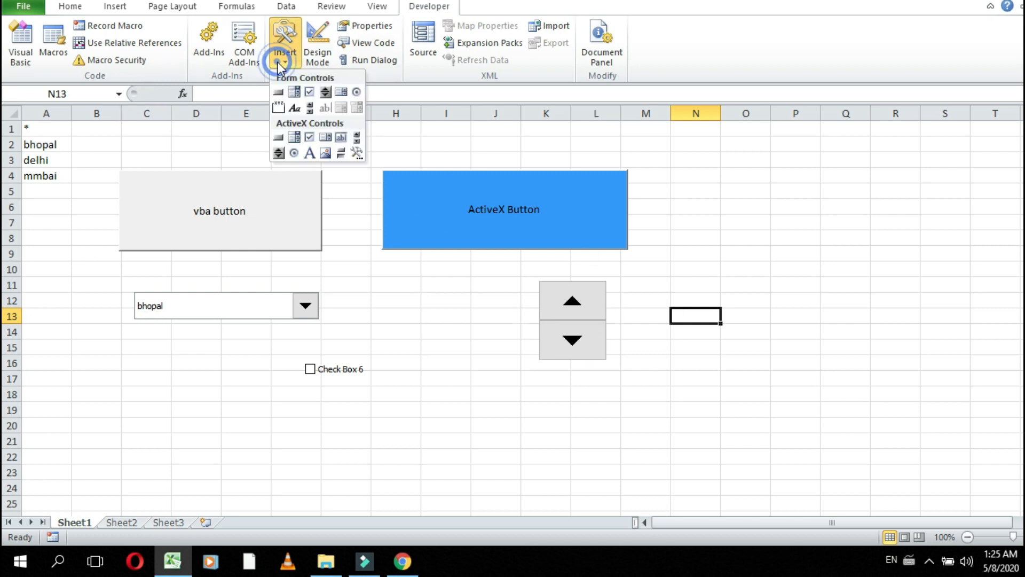
pyautogui.click(344, 94)
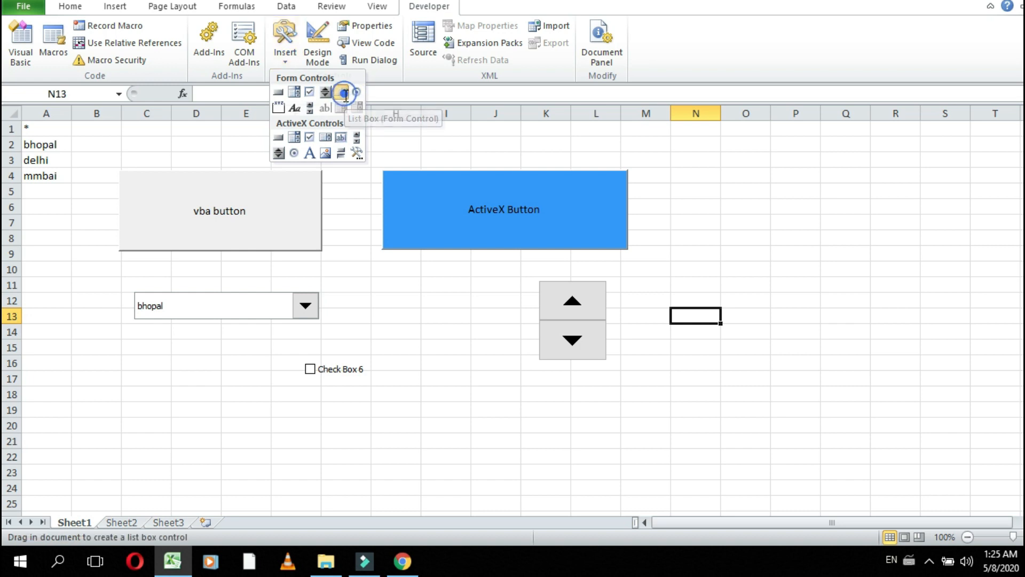
pyautogui.moveTo(713, 217); pyautogui.dragTo(878, 394)
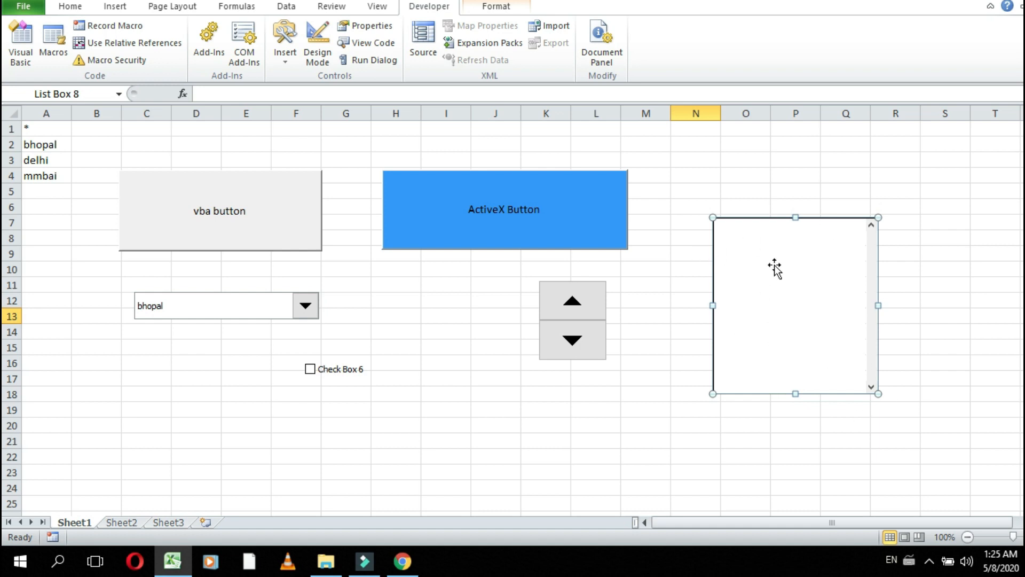
# Step: Set the list box's input range to $A$2:$A$4 and move the box next to the ActiveX button, level with its upper edge
pyautogui.rightClick(767, 307)
pyautogui.click(790, 425)
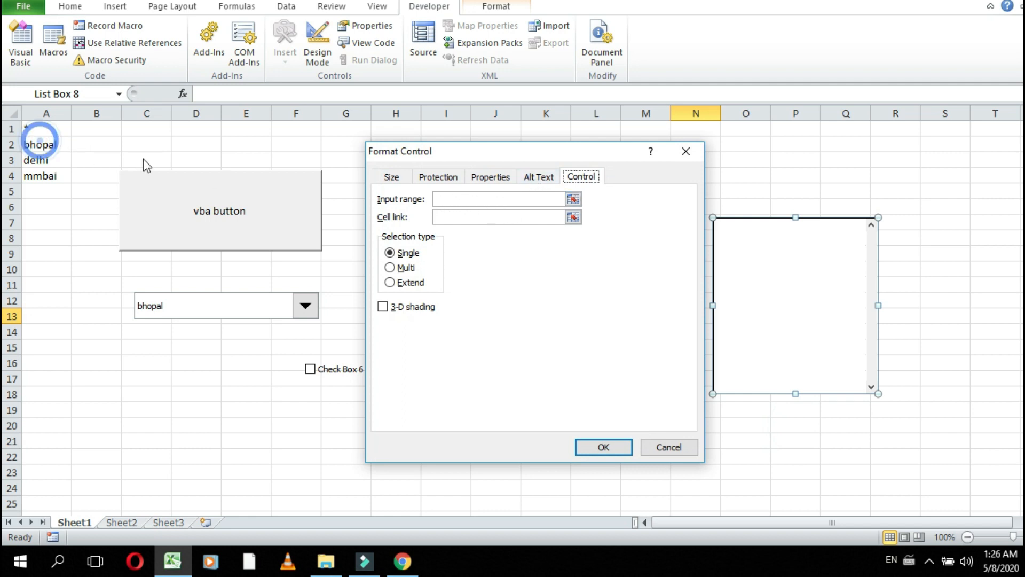
pyautogui.click(573, 199)
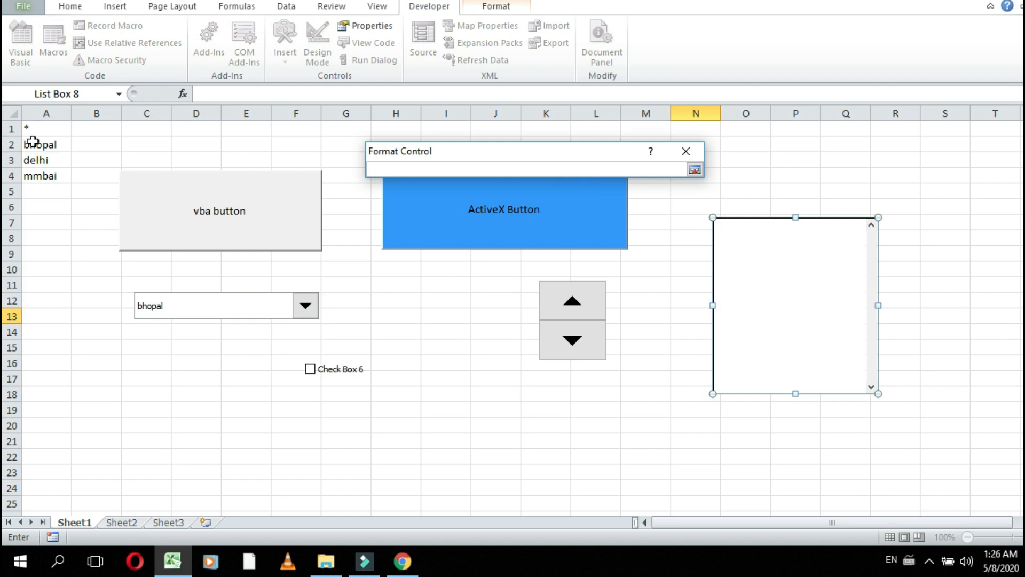
pyautogui.moveTo(30, 141); pyautogui.dragTo(41, 176)
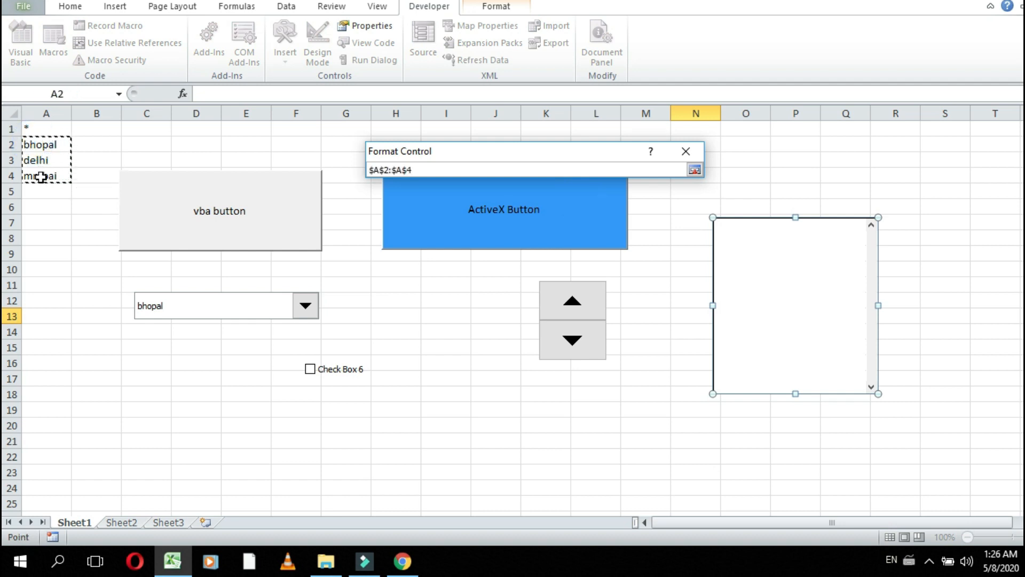
pyautogui.click(694, 170)
pyautogui.click(607, 443)
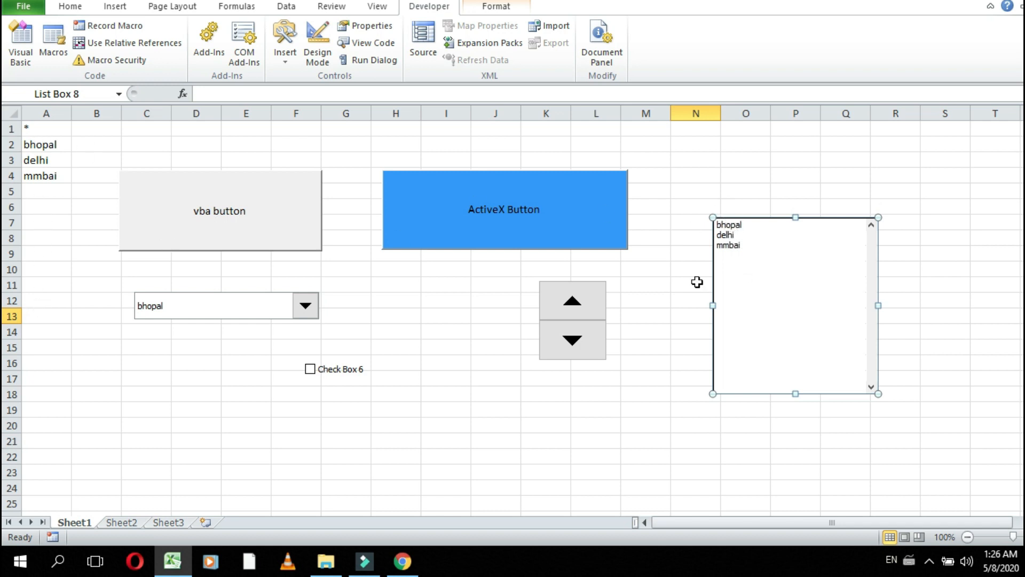
pyautogui.moveTo(815, 251); pyautogui.dragTo(771, 205)
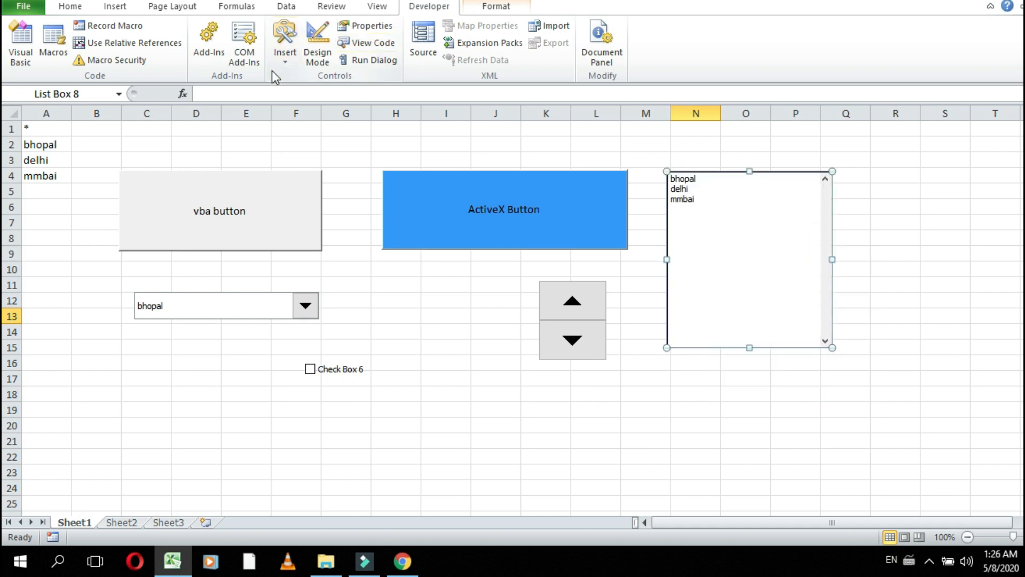
# Step: Insert a Form Controls option button below the spin button, across columns H to L in rows 20 to 22
pyautogui.click(286, 56)
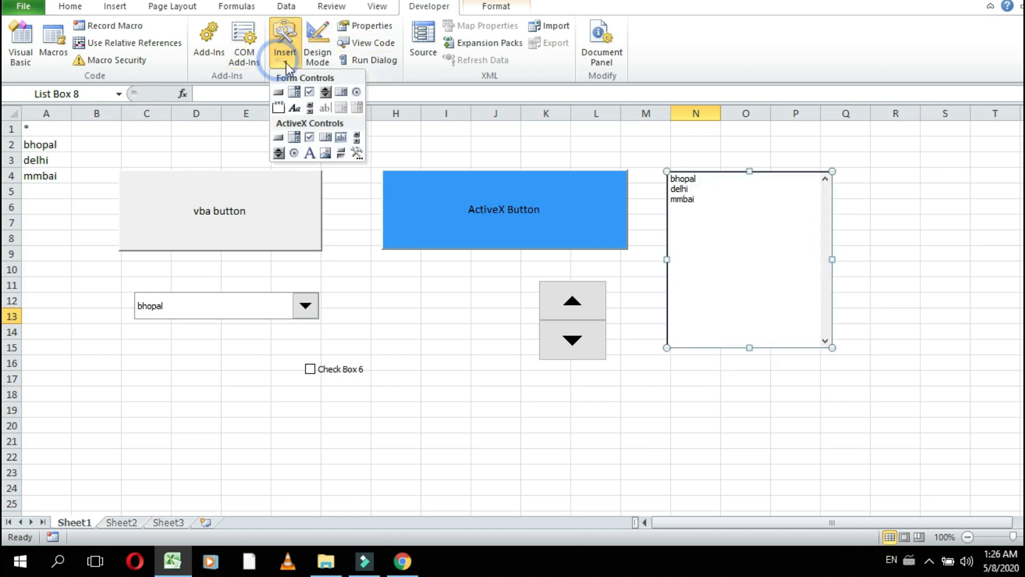
pyautogui.click(356, 93)
pyautogui.moveTo(391, 422); pyautogui.dragTo(576, 451)
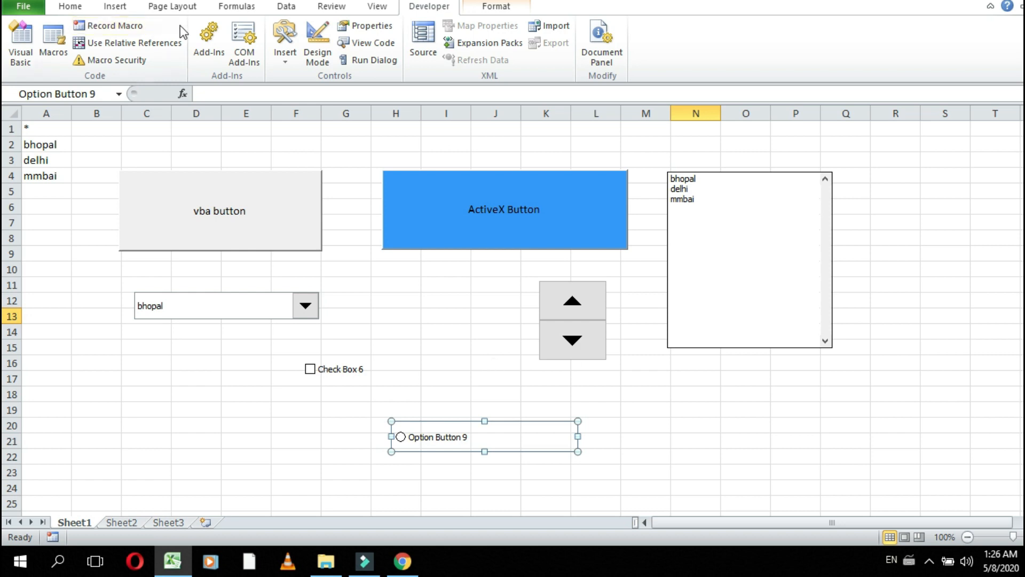
# Step: Insert a Form Controls group box below the list box, across columns M to Q in rows 17 to 24
pyautogui.click(287, 60)
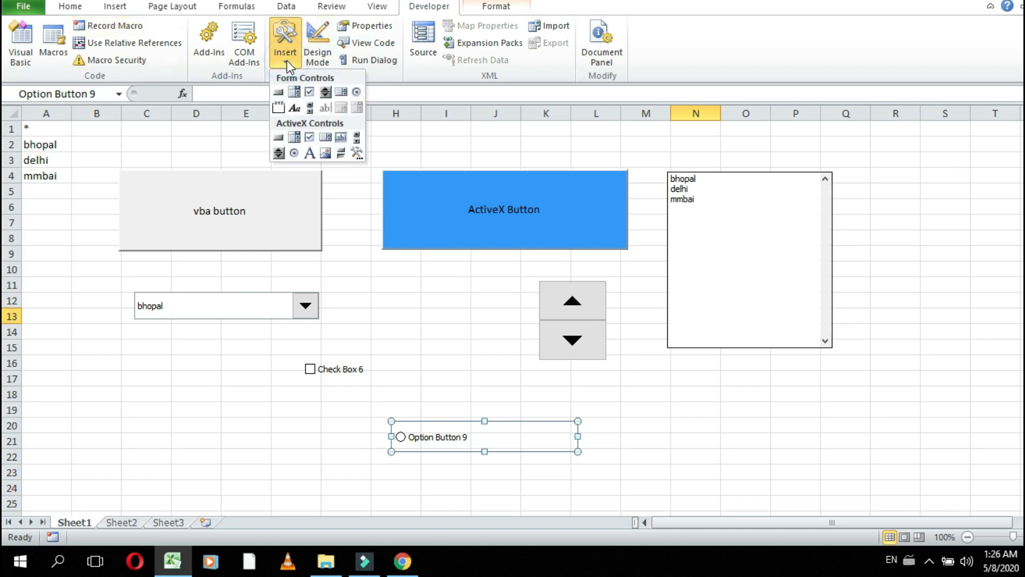
pyautogui.click(278, 109)
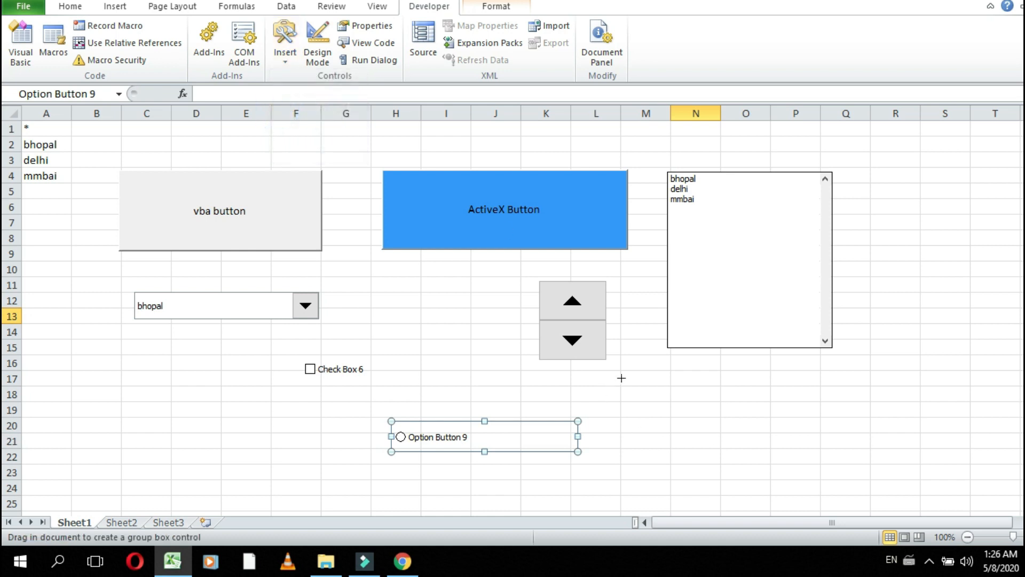
pyautogui.moveTo(621, 377)
pyautogui.mouseDown()
pyautogui.moveTo(721, 446)
pyautogui.moveTo(862, 491)
pyautogui.mouseUp()
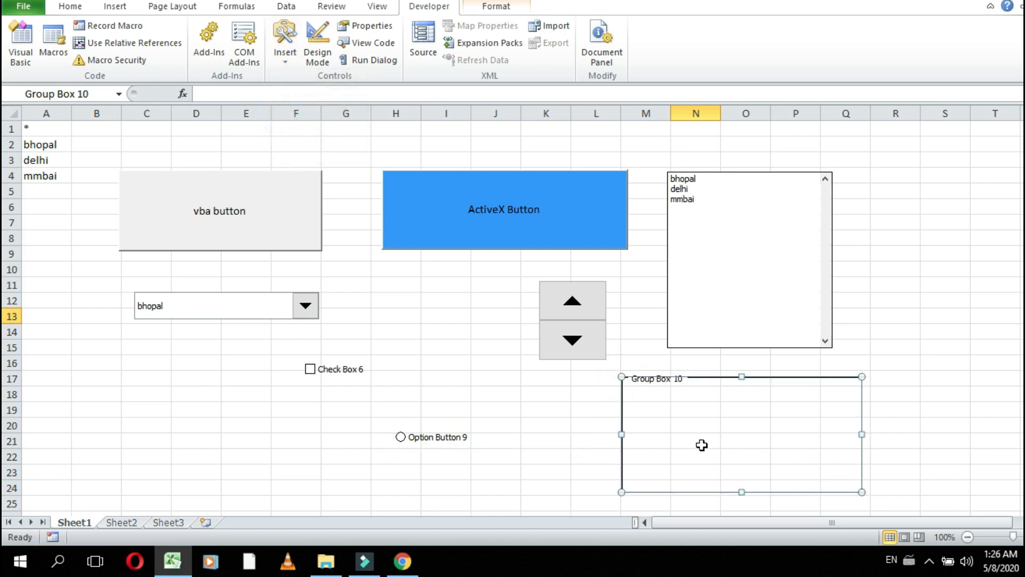
# Step: Test the option button by switching it on
pyautogui.click(440, 436)
pyautogui.click(462, 421)
pyautogui.click(447, 435)
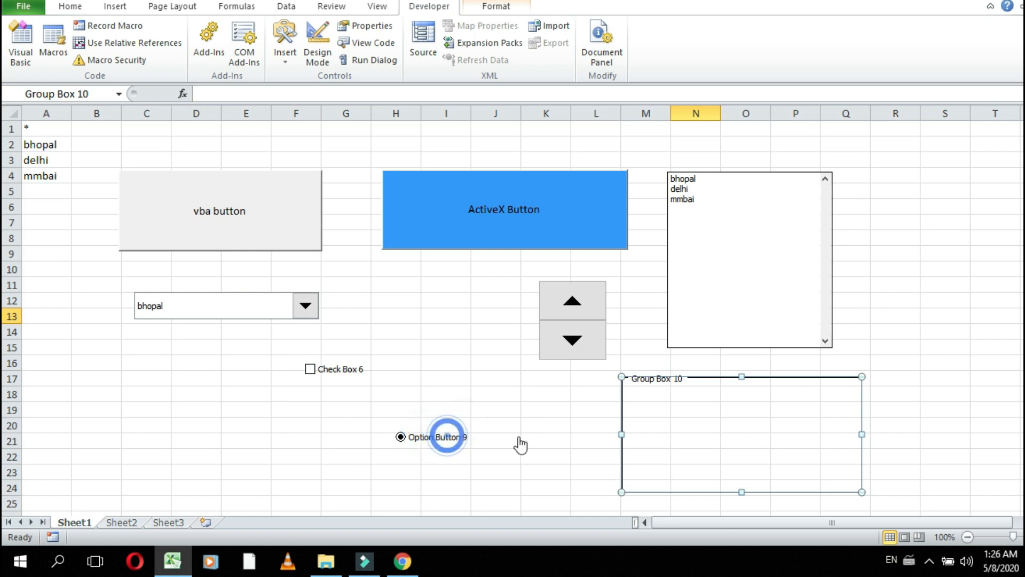
# Step: Insert two Form Controls check boxes inside the group box, one above the other, and tick the upper one
pyautogui.click(283, 65)
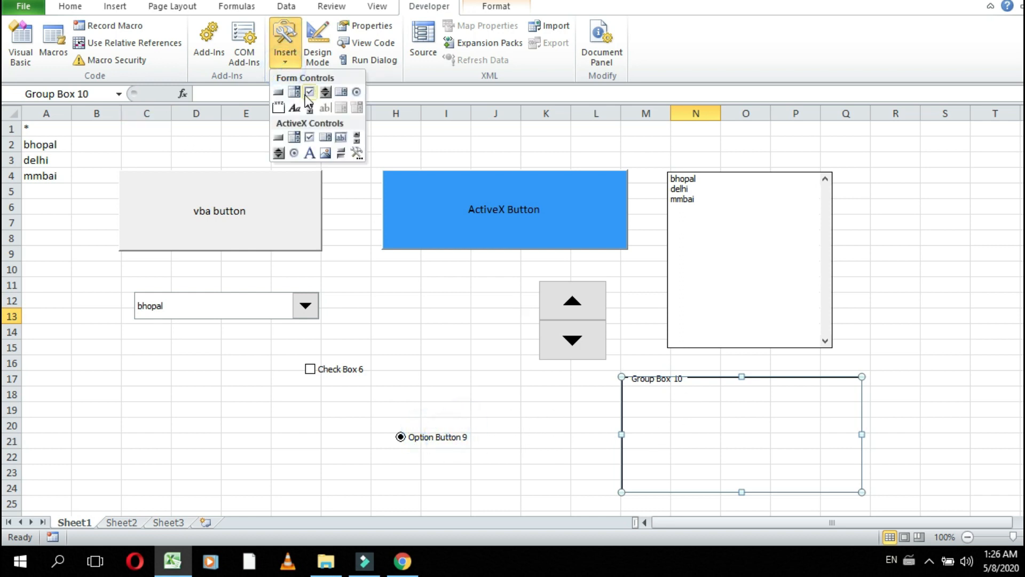
pyautogui.click(312, 94)
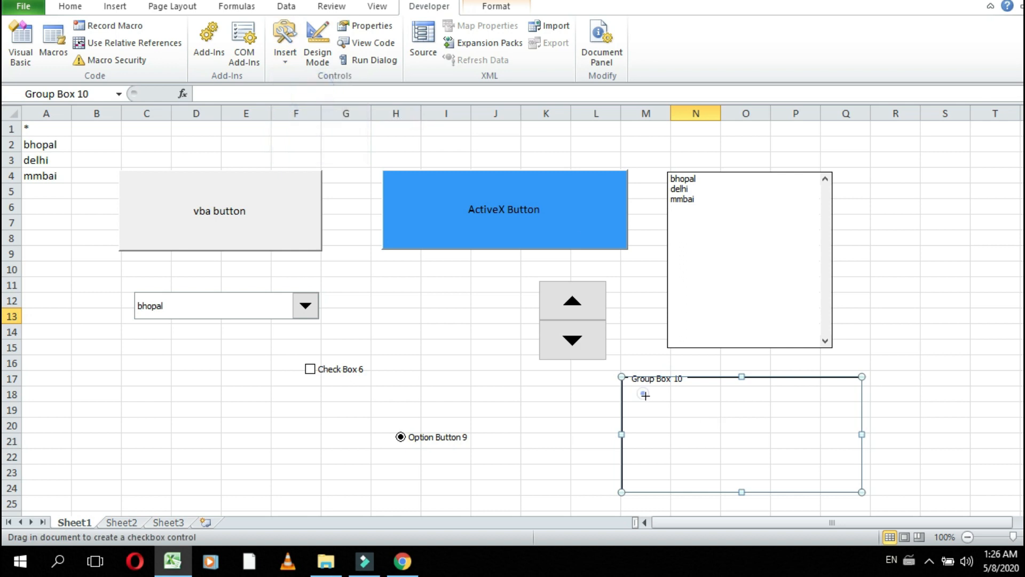
pyautogui.moveTo(645, 395); pyautogui.dragTo(786, 428)
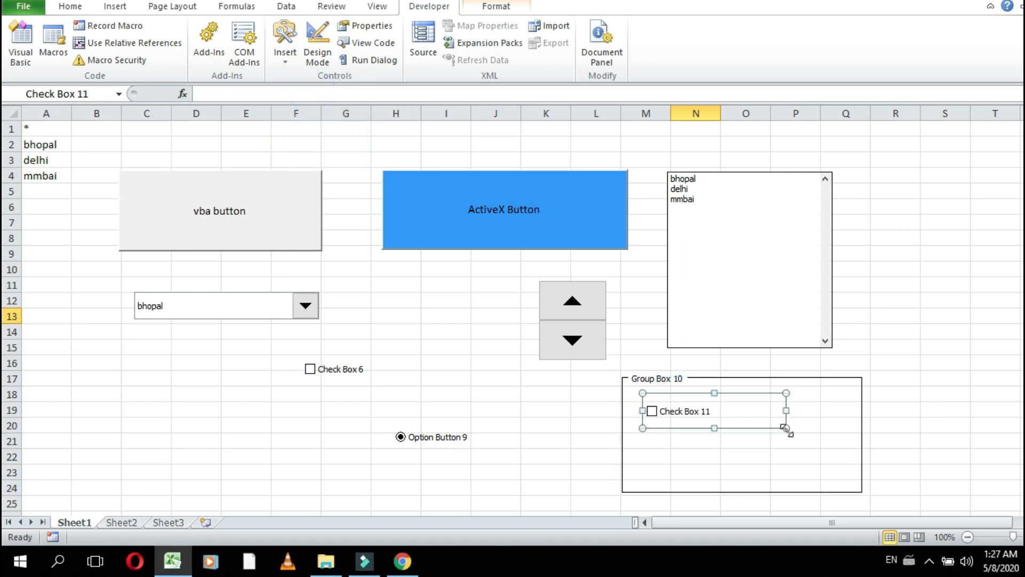
pyautogui.click(282, 58)
pyautogui.click(311, 94)
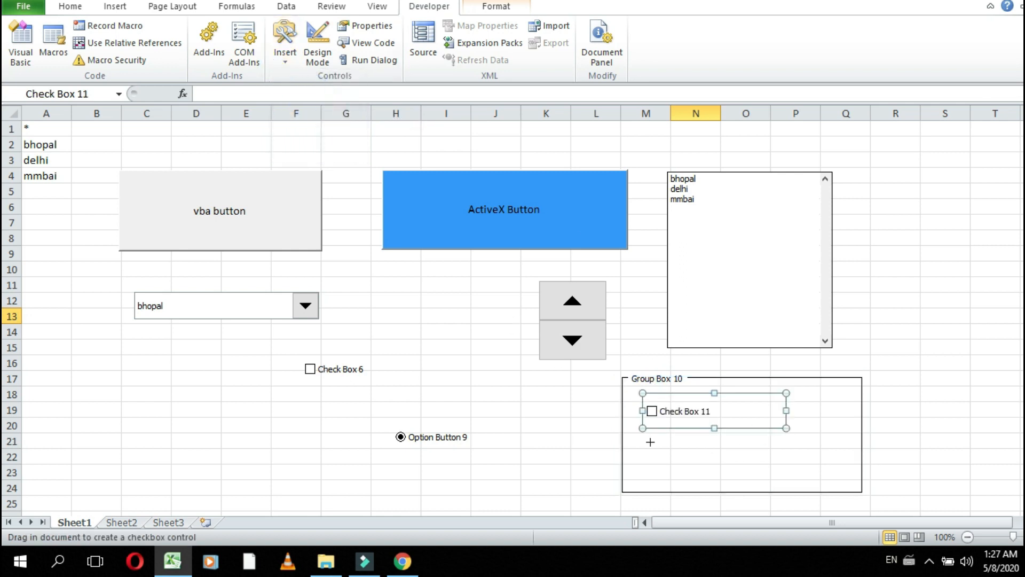
pyautogui.moveTo(646, 439); pyautogui.dragTo(796, 474)
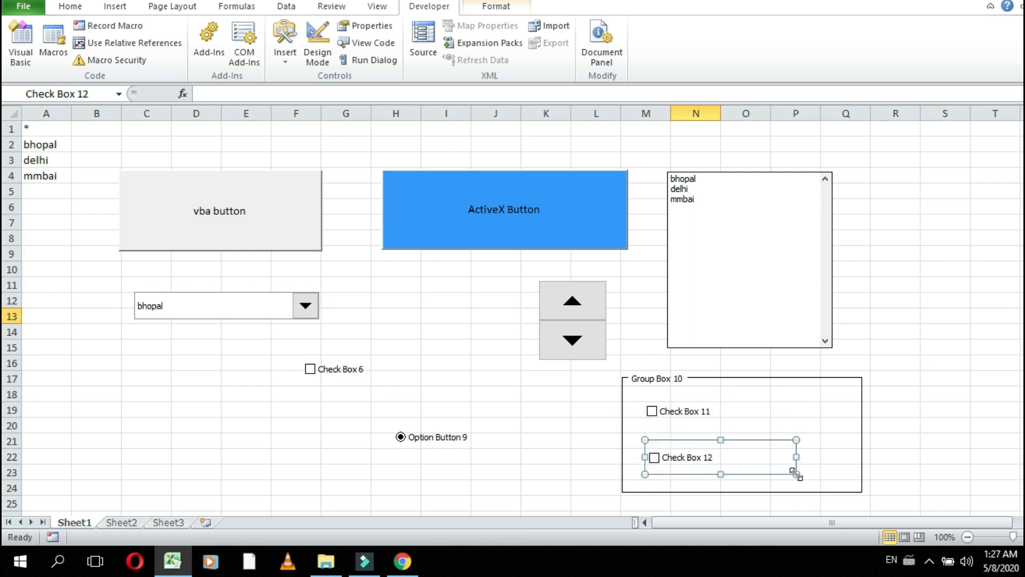
pyautogui.click(697, 411)
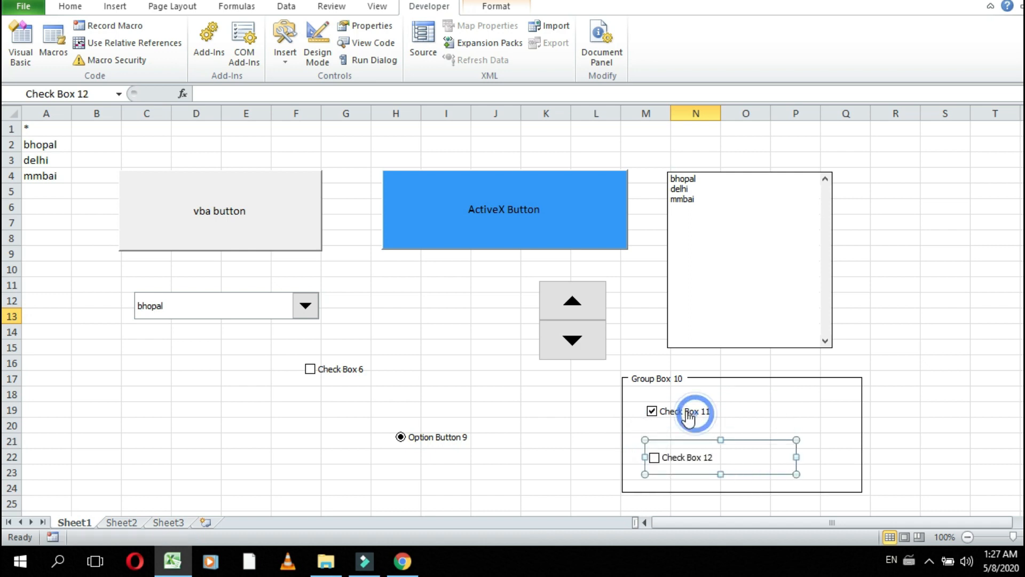
pyautogui.click(649, 376)
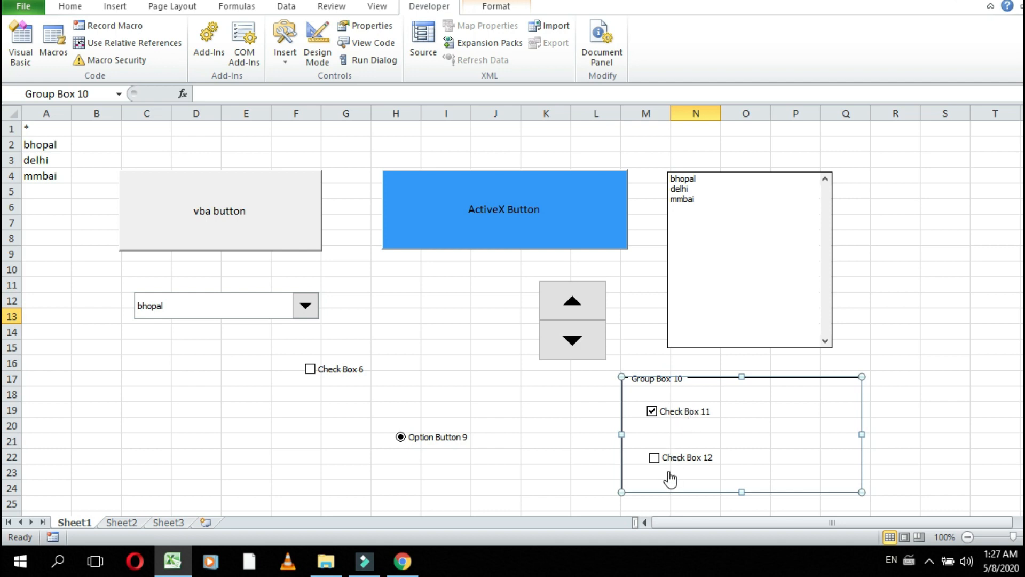
# Step: Change the upper grouped check box's caption to "plaing games" and toggle the lower check box on and off
pyautogui.rightClick(687, 411)
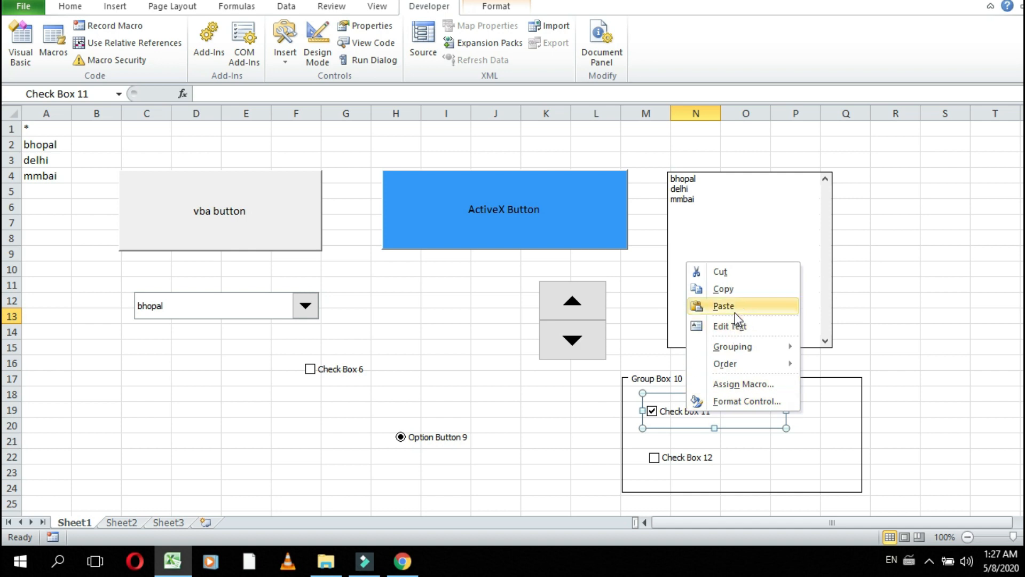
pyautogui.click(735, 325)
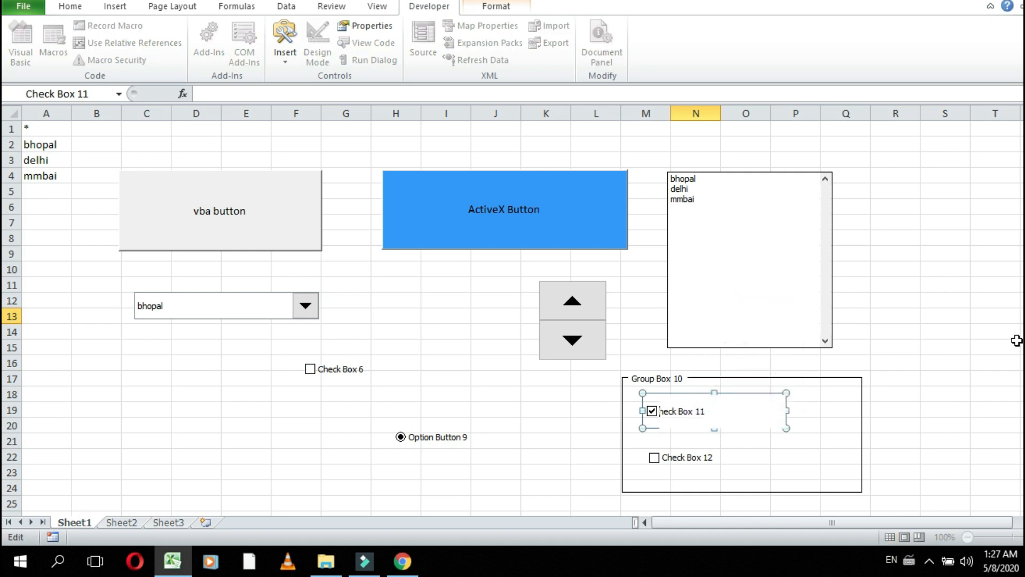
pyautogui.press('Delete')
pyautogui.press('Delete')
pyautogui.press('Delete')
pyautogui.press('Delete')
pyautogui.press('Delete')
pyautogui.click(844, 426)
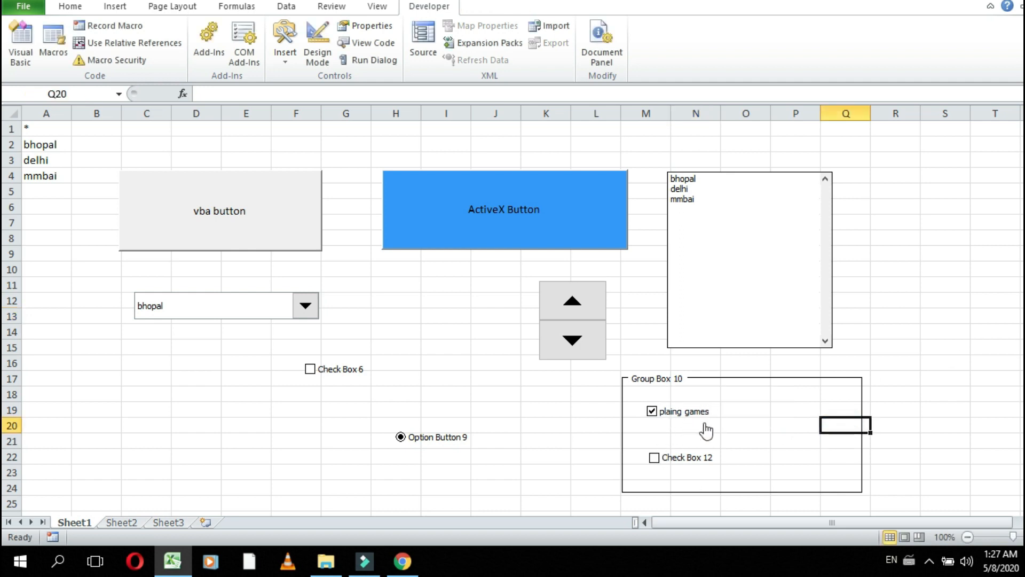
pyautogui.click(655, 458)
pyautogui.click(655, 460)
# Step: Insert a Form Controls label below the combo box, across columns B to E in rows 17 and 18
pyautogui.click(288, 62)
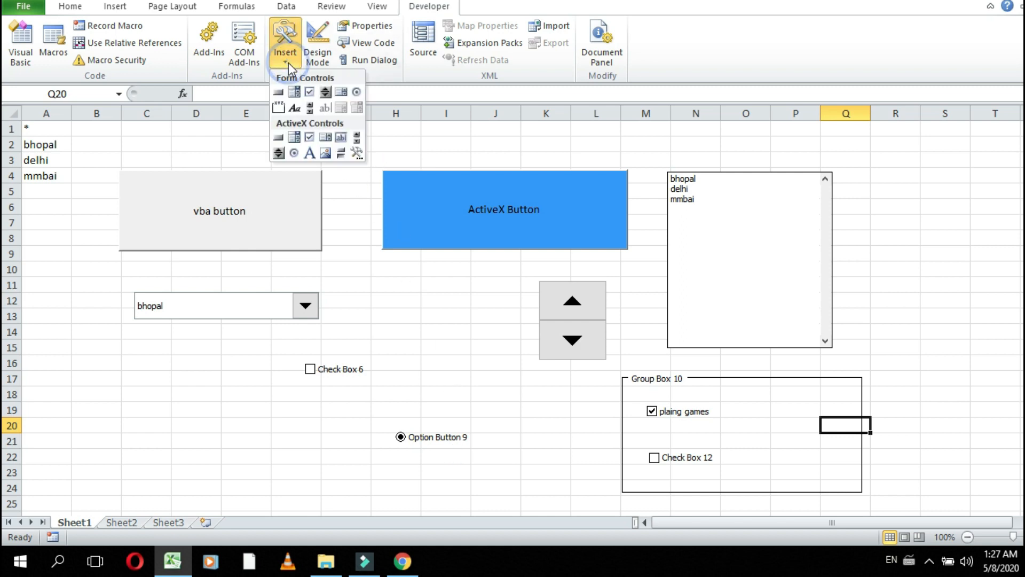
pyautogui.click(290, 107)
pyautogui.moveTo(125, 137)
pyautogui.mouseDown()
pyautogui.moveTo(278, 158)
pyautogui.moveTo(210, 297)
pyautogui.moveTo(196, 393)
pyautogui.mouseUp()
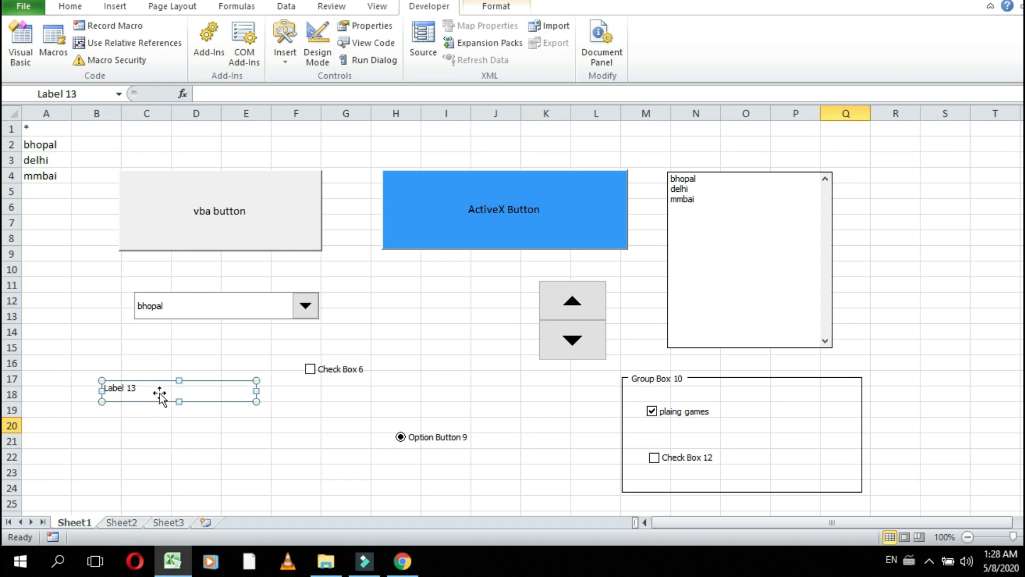
# Step: Insert a vertical Form Controls scroll bar beside the list box, across columns R and S in rows 3 to 23, and move its slider to mid-track
pyautogui.click(294, 57)
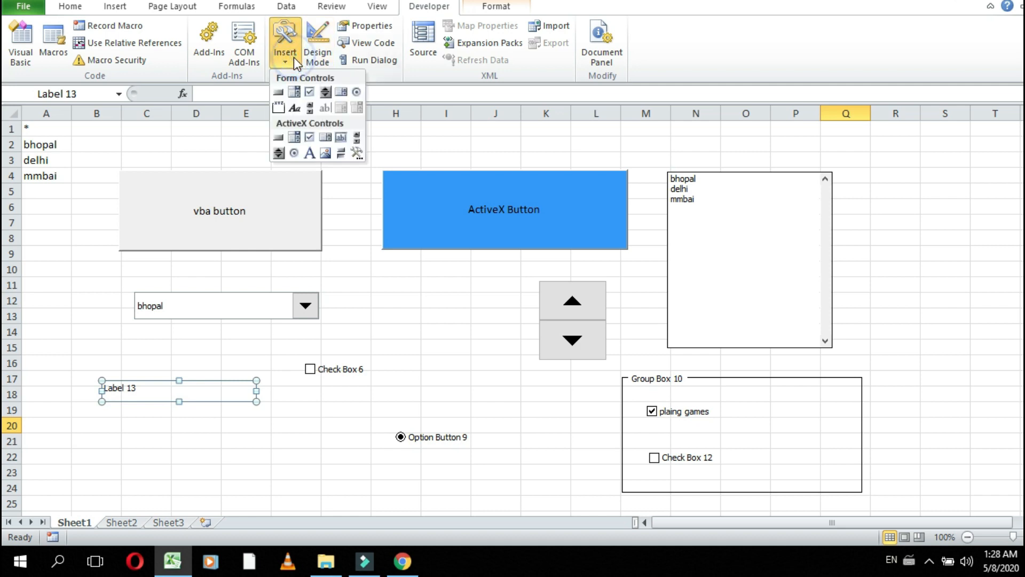
pyautogui.click(309, 109)
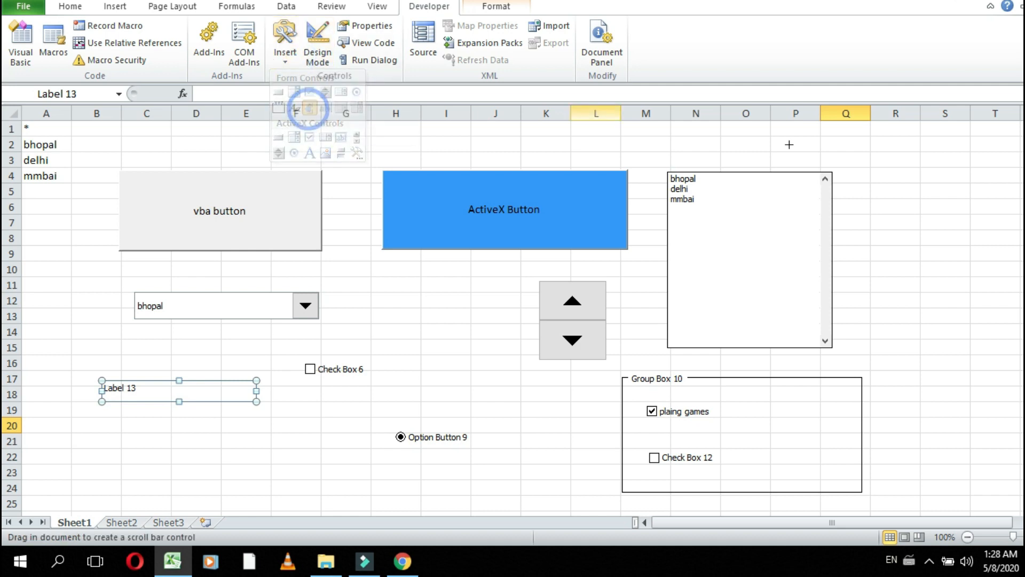
pyautogui.moveTo(895, 158); pyautogui.dragTo(946, 478)
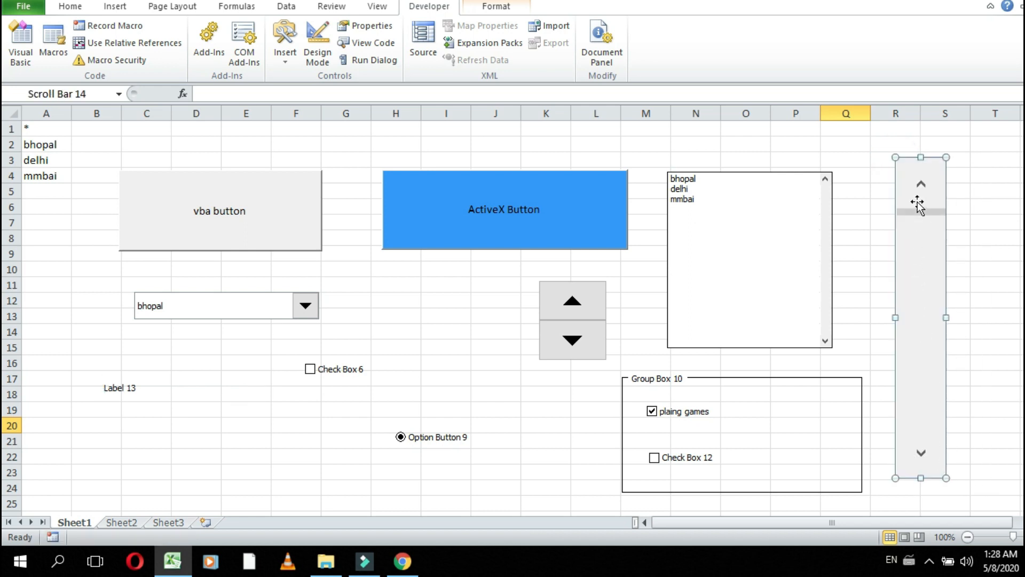
pyautogui.moveTo(916, 201); pyautogui.dragTo(919, 317)
pyautogui.click(1021, 238)
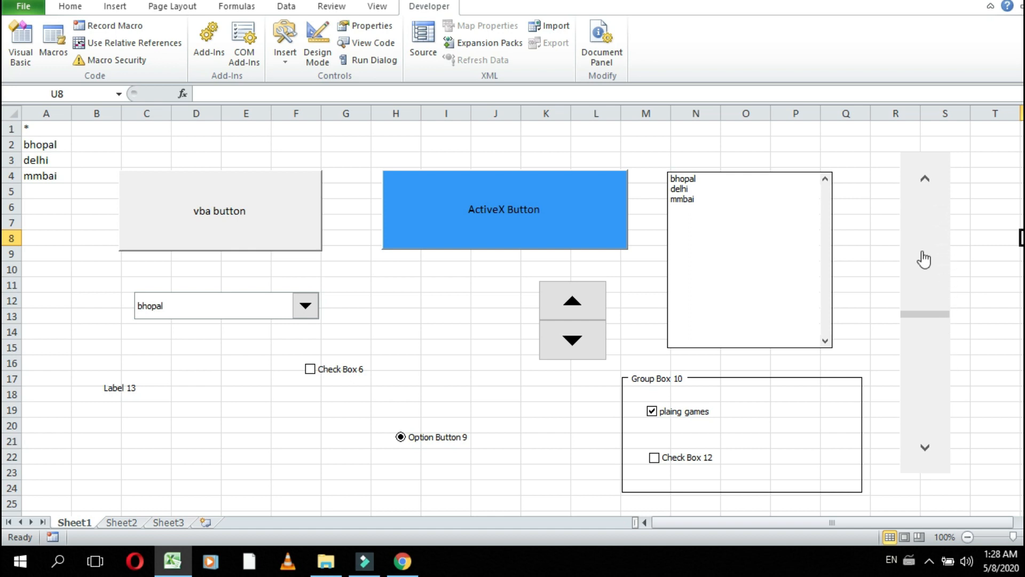
# Step: Open the gallery of insertable controls to review the ActiveX controls
pyautogui.click(287, 58)
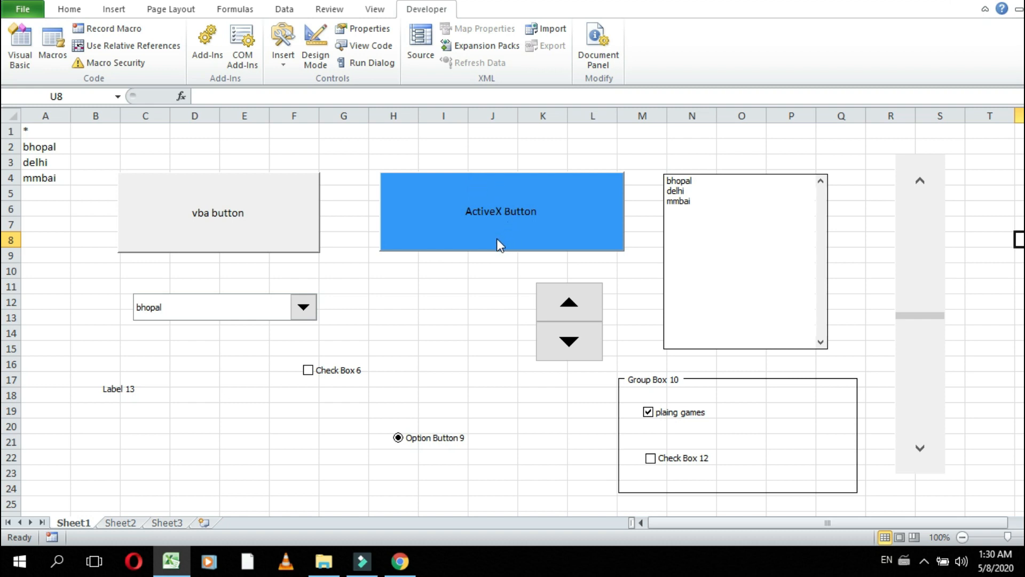
pyautogui.click(283, 59)
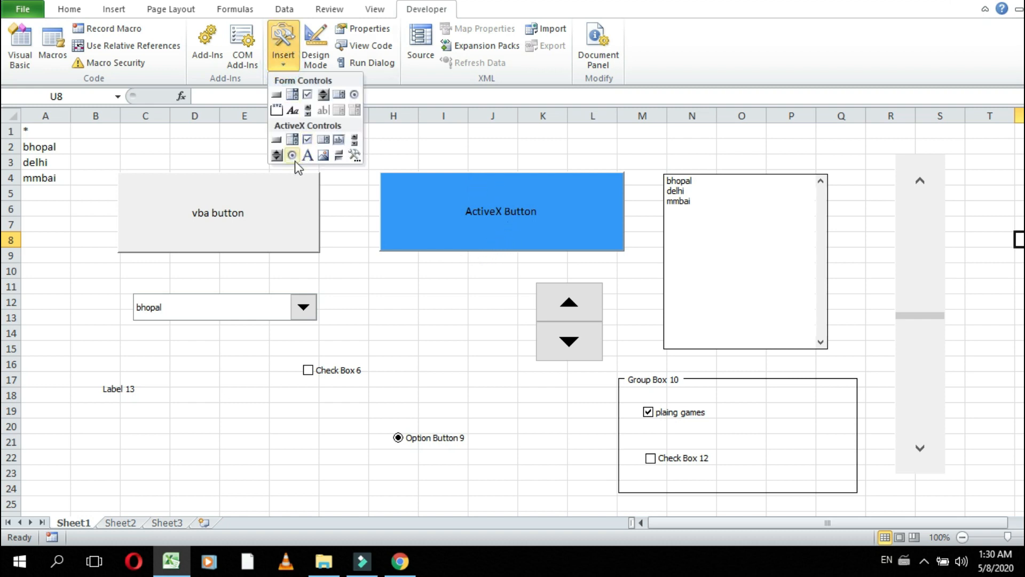